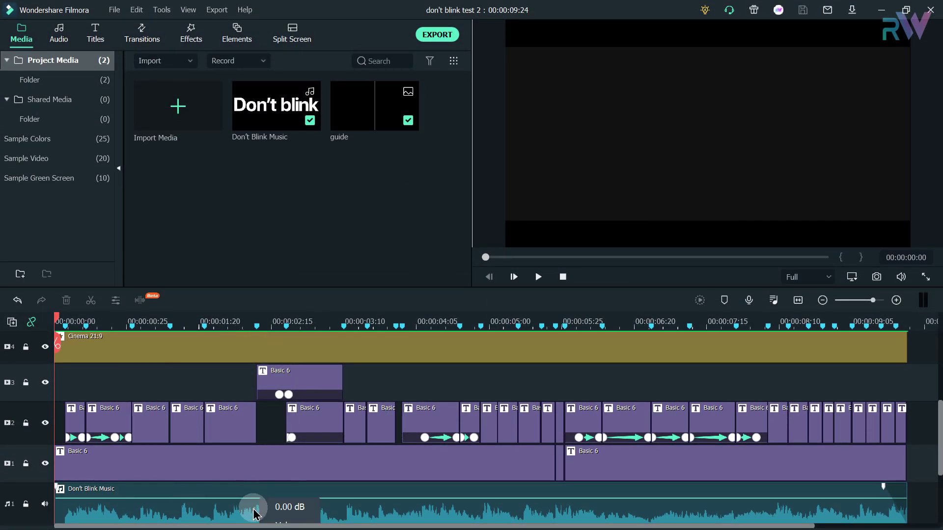
Step: Inspect the music and first word clips, then play back the finished Don't Blink project
{"action": "left_click", "coordinate": [253, 513]}
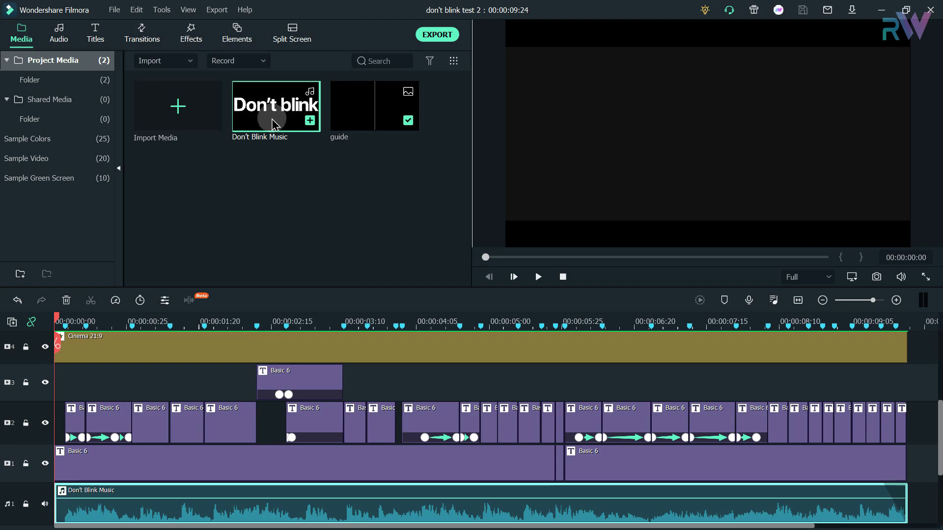
{"action": "left_click", "coordinate": [79, 412]}
{"action": "left_click", "coordinate": [222, 380]}
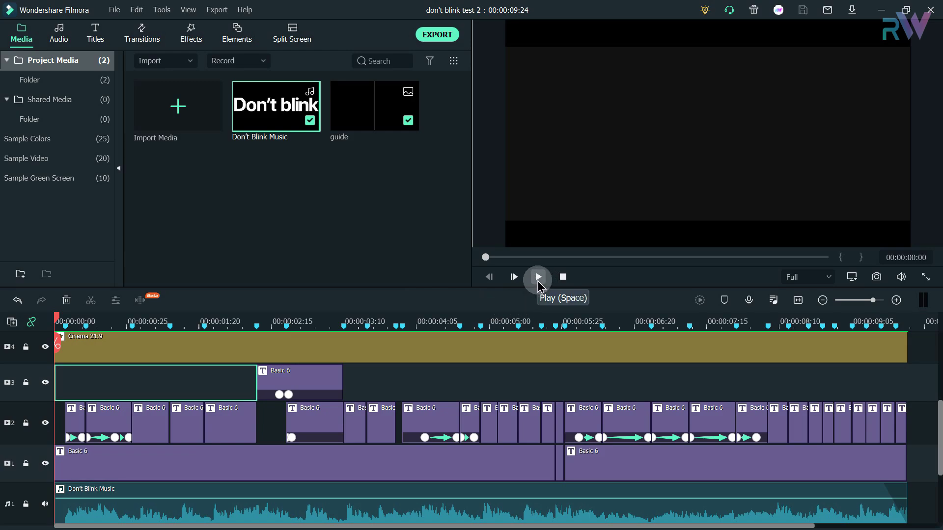
{"action": "left_click", "coordinate": [538, 277]}
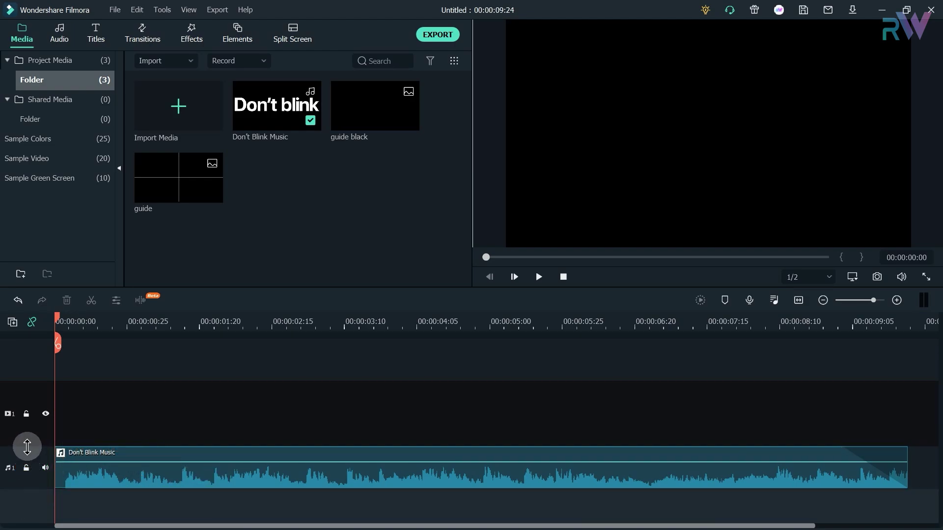
Step: Shrink the empty video track and drop beat markers along the music, from its start to about 00:00:09:05
{"action": "left_click_drag", "start_coordinate": [27, 447], "coordinate": [27, 437]}
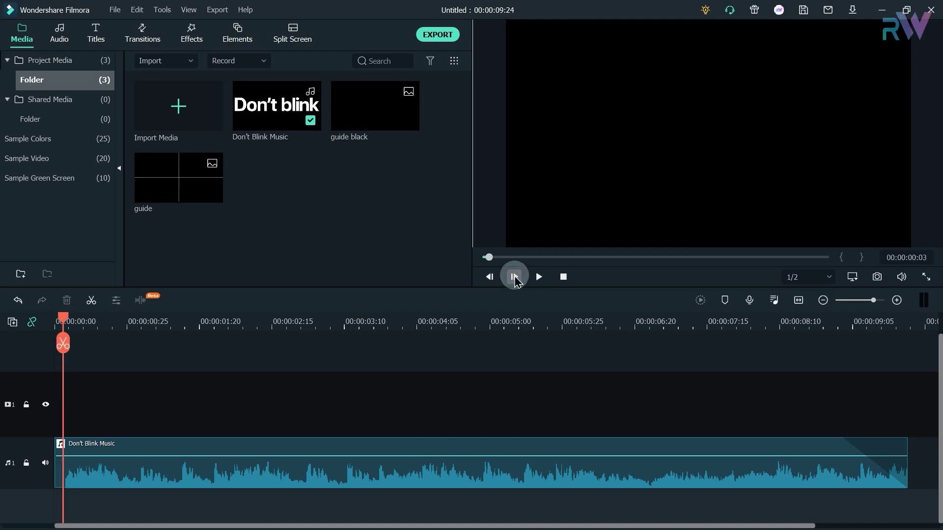
{"action": "left_click", "coordinate": [493, 280]}
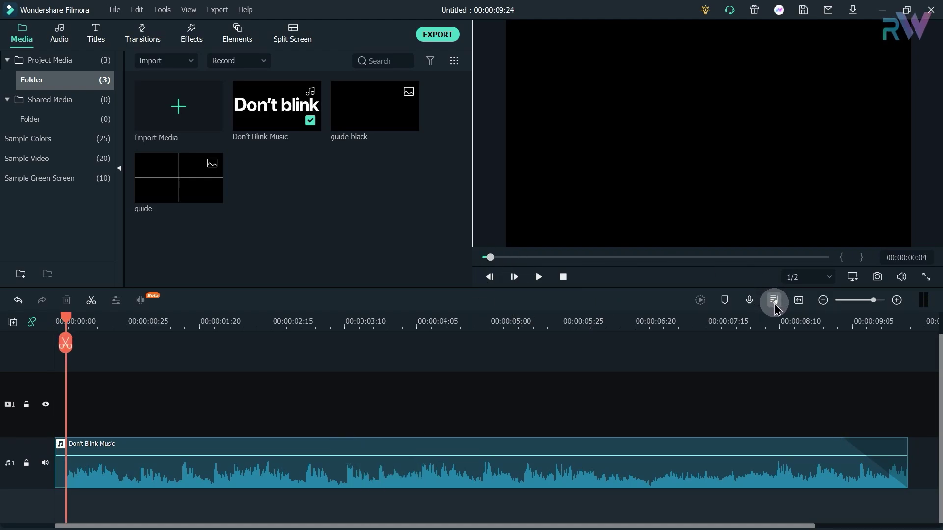
{"action": "left_click", "coordinate": [725, 302]}
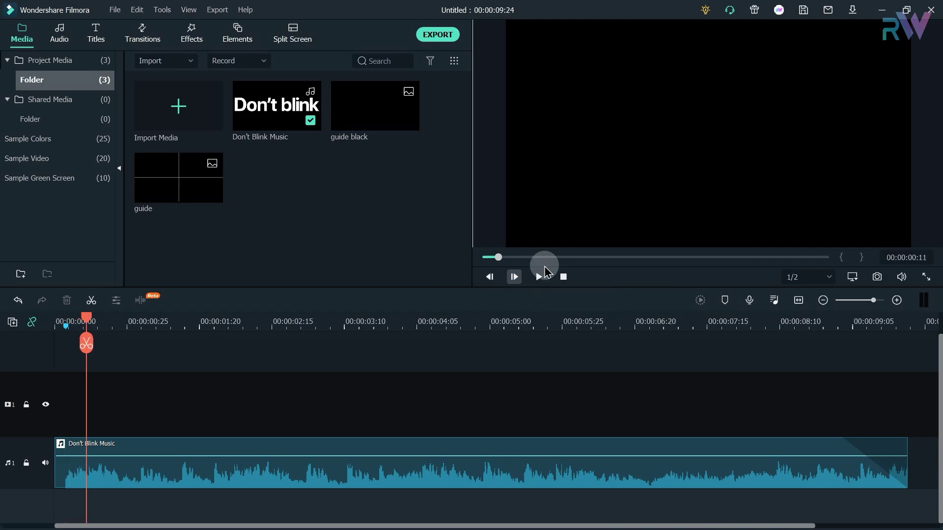
{"action": "key", "text": "m"}
{"action": "key", "text": "m"}
{"action": "left_click", "coordinate": [226, 338]}
{"action": "left_click", "coordinate": [205, 326]}
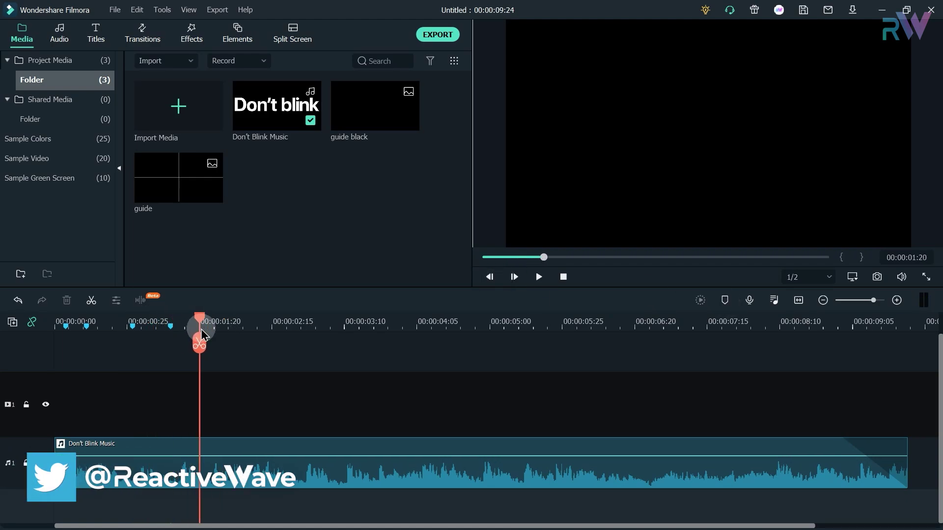
{"action": "key", "text": "m"}
{"action": "key", "text": "m"}
{"action": "key", "text": "m"}
{"action": "key", "text": "m"}
{"action": "key", "text": "m"}
{"action": "left_click", "coordinate": [724, 300]}
{"action": "key", "text": "m"}
{"action": "key", "text": "m"}
{"action": "key", "text": "m"}
{"action": "key", "text": "m"}
{"action": "key", "text": "m"}
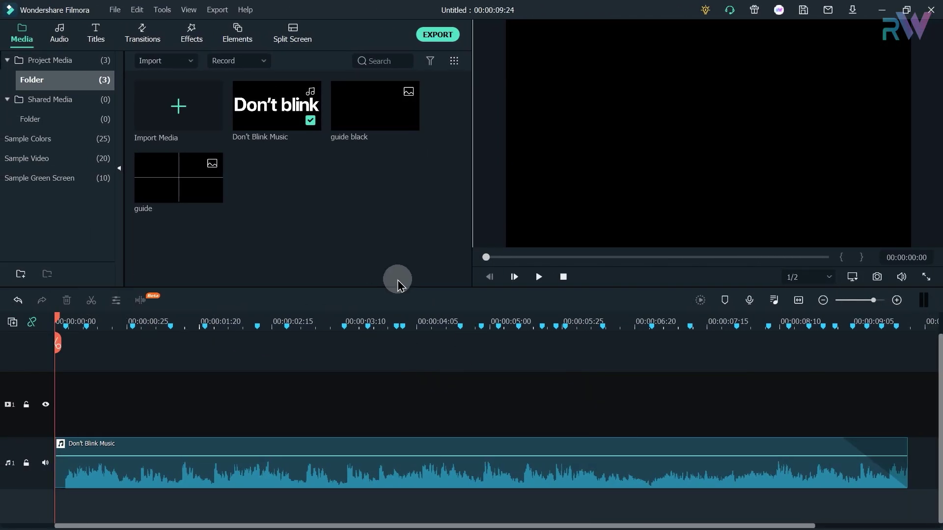
Step: Place a Basic 6 title on the video track and stretch it to the music's end
{"action": "left_click", "coordinate": [93, 49]}
{"action": "left_click_drag", "start_coordinate": [276, 105], "coordinate": [67, 393]}
{"action": "left_click_drag", "start_coordinate": [499, 404], "coordinate": [906, 403]}
Step: Change the title's placeholder text to 'This' in Poppins Bold
{"action": "left_click", "coordinate": [110, 320]}
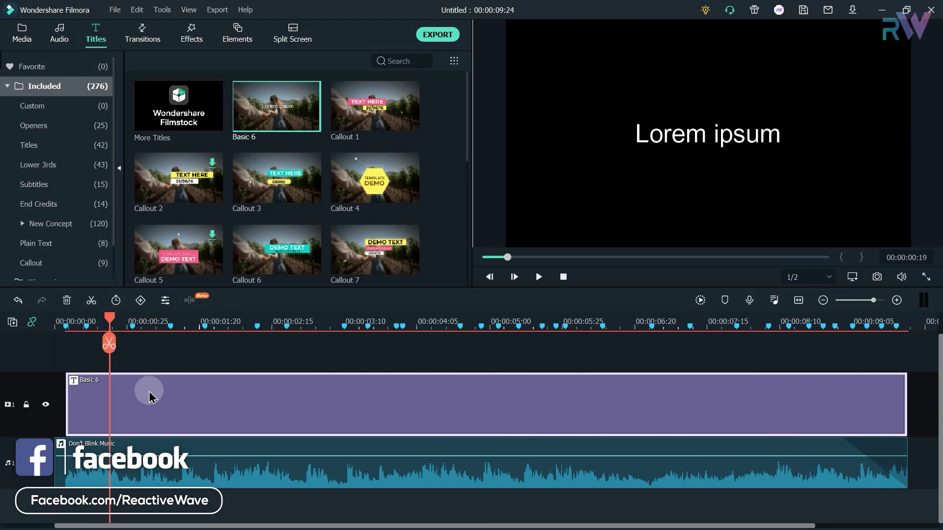
{"action": "double_click", "coordinate": [149, 391]}
{"action": "left_click", "coordinate": [376, 276]}
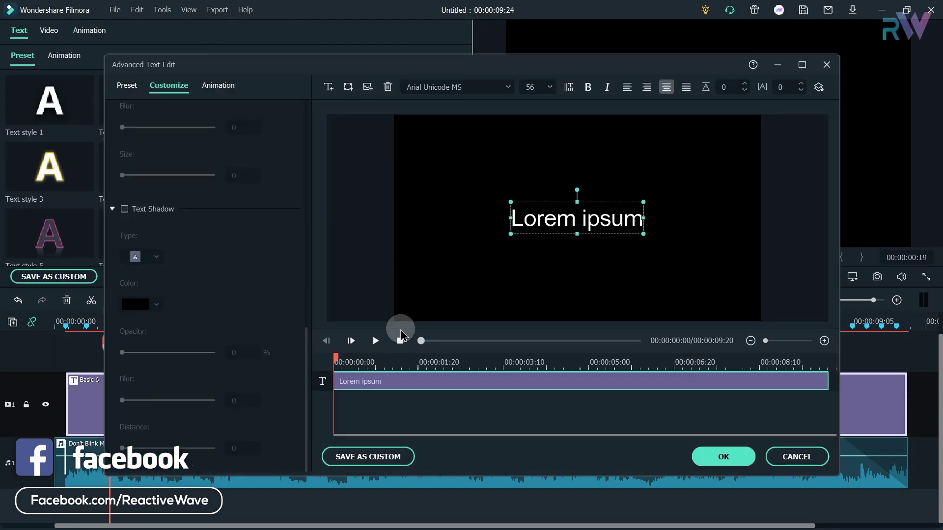
{"action": "double_click", "coordinate": [576, 218]}
{"action": "type", "text": "This"}
{"action": "left_click", "coordinate": [481, 87]}
{"action": "type", "text": "poppins bold"}
{"action": "key", "text": "Return"}
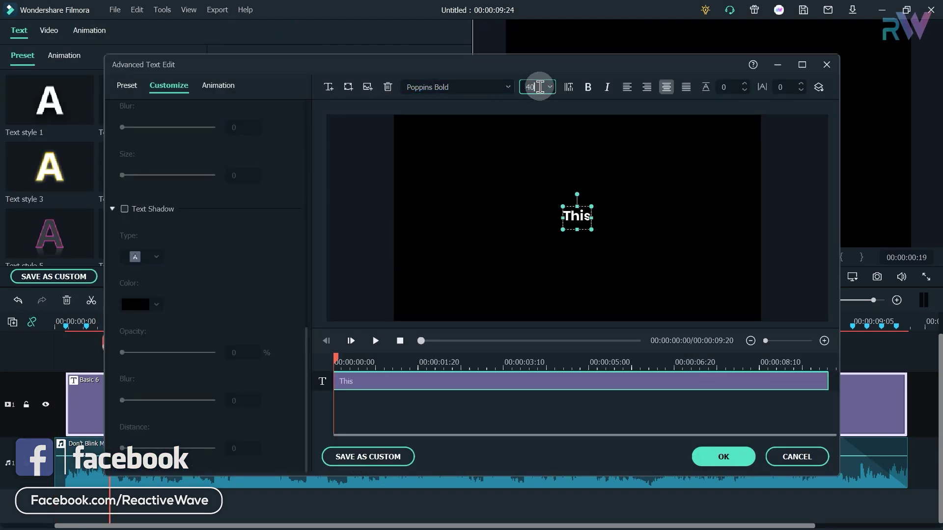
{"action": "left_click", "coordinate": [724, 457]}
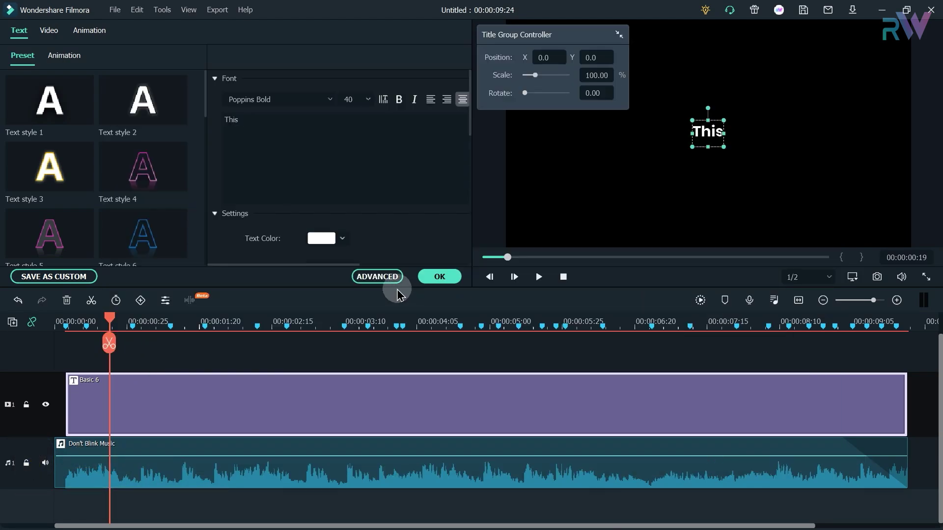
{"action": "left_click", "coordinate": [438, 275]}
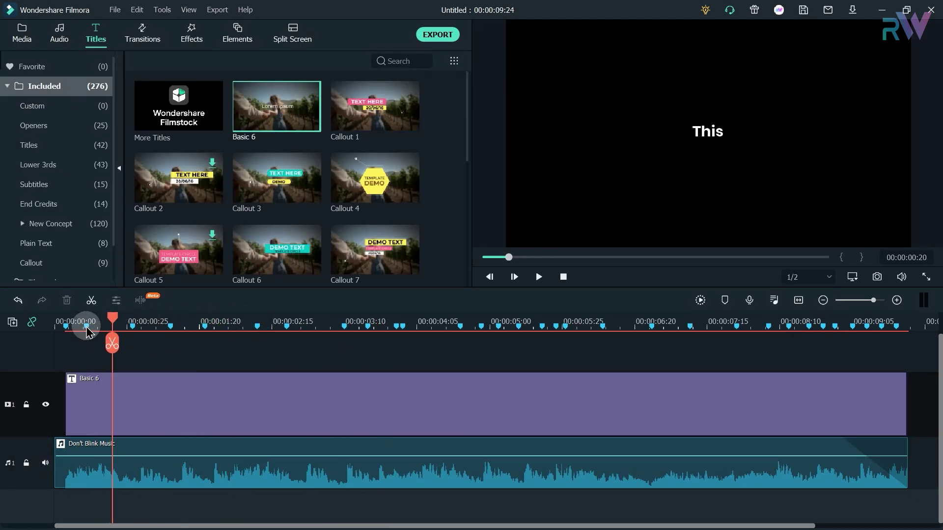
Step: Split the title clip at each of the first several beat markers
{"action": "right_click", "coordinate": [142, 386]}
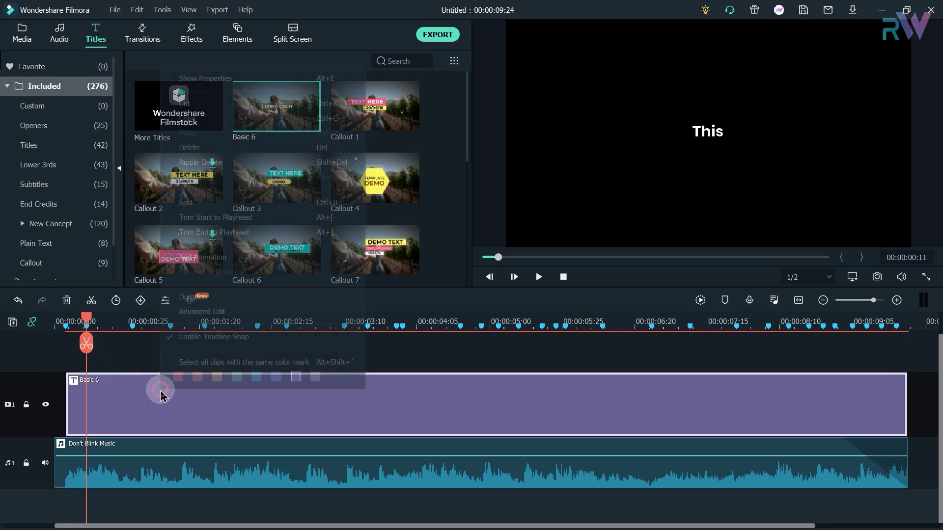
{"action": "left_click", "coordinate": [199, 204]}
{"action": "left_click", "coordinate": [133, 324]}
{"action": "key", "text": "ctrl+b"}
{"action": "left_click", "coordinate": [172, 324]}
{"action": "key", "text": "ctrl+b"}
{"action": "right_click", "coordinate": [286, 393]}
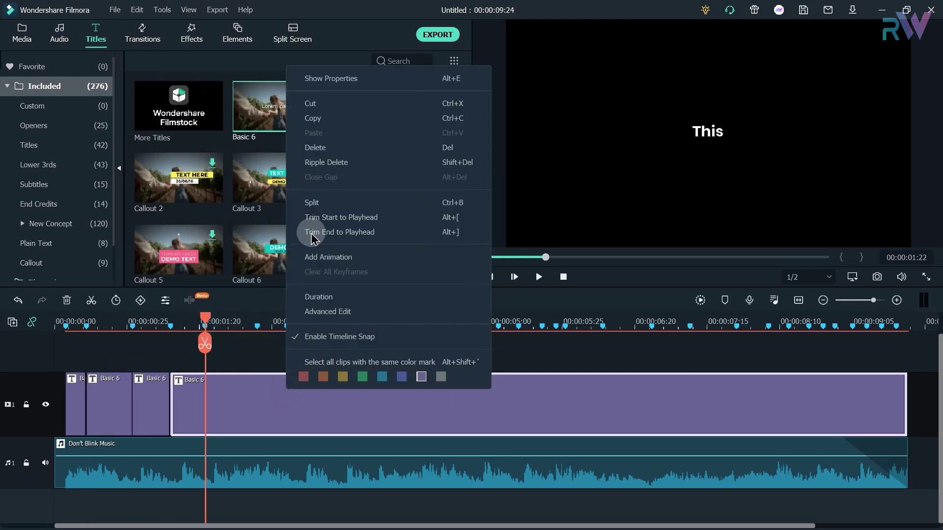
{"action": "left_click", "coordinate": [312, 213]}
{"action": "left_click", "coordinate": [344, 324]}
{"action": "key", "text": "ctrl+b"}
{"action": "left_click", "coordinate": [396, 324]}
{"action": "key", "text": "ctrl+b"}
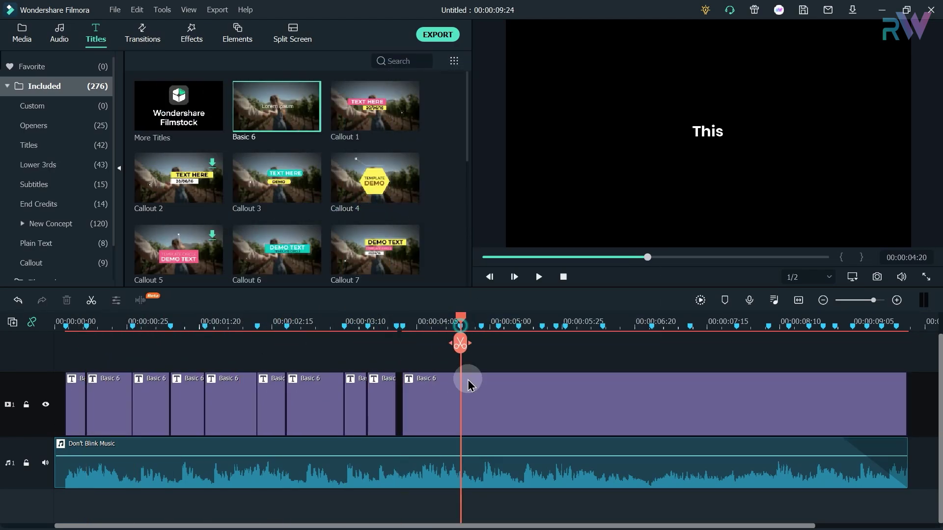
{"action": "key", "text": "ctrl+b"}
{"action": "key", "text": "ctrl+b"}
{"action": "key", "text": "ctrl+b"}
{"action": "key", "text": "ctrl+b"}
{"action": "key", "text": "ctrl+b"}
Step: Split the remaining long title clip at the final beat markers
{"action": "right_click", "coordinate": [618, 392]}
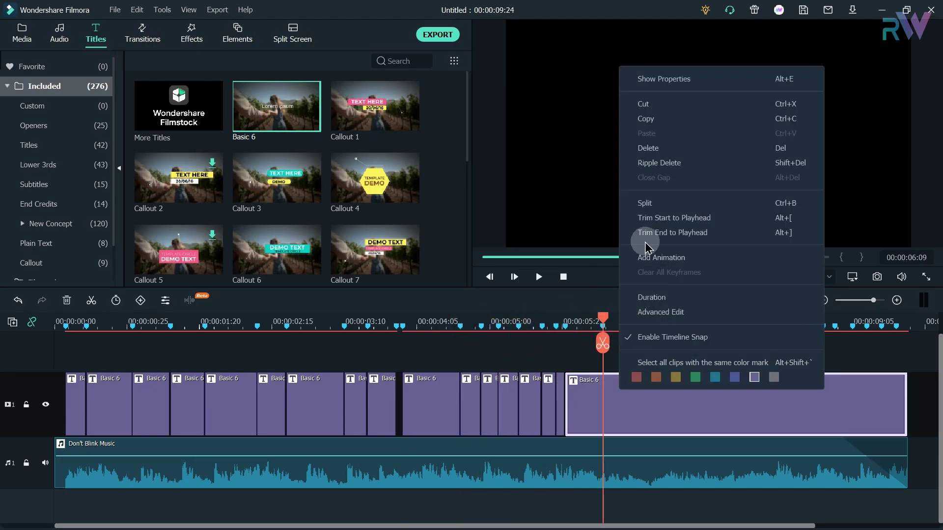
{"action": "left_click", "coordinate": [634, 215]}
{"action": "right_click", "coordinate": [790, 393]}
{"action": "left_click", "coordinate": [789, 227]}
{"action": "key", "text": "ctrl+b"}
{"action": "right_click", "coordinate": [854, 392]}
{"action": "left_click", "coordinate": [789, 231]}
{"action": "key", "text": "Home"}
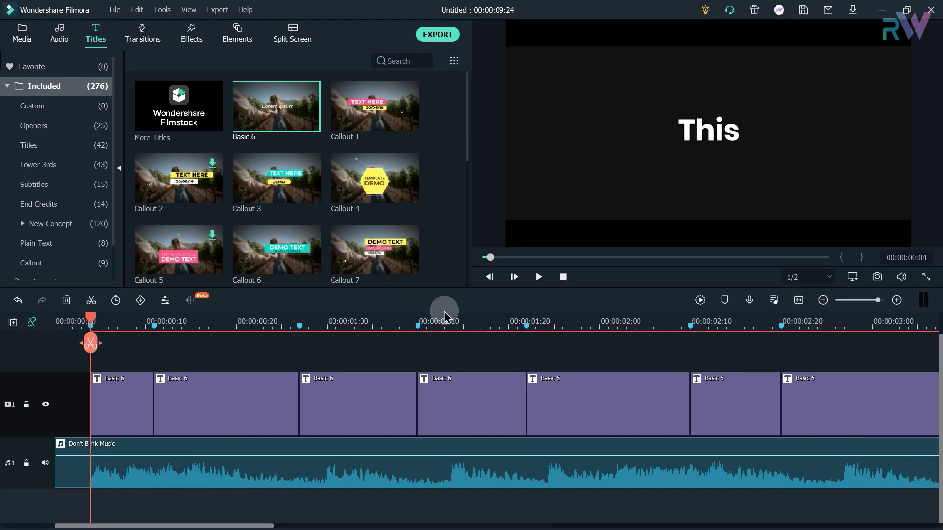
Step: Keyframe the This clip to shrink to 87% while nudging slightly right and up, then preview it
{"action": "left_click", "coordinate": [118, 321]}
{"action": "double_click", "coordinate": [132, 391]}
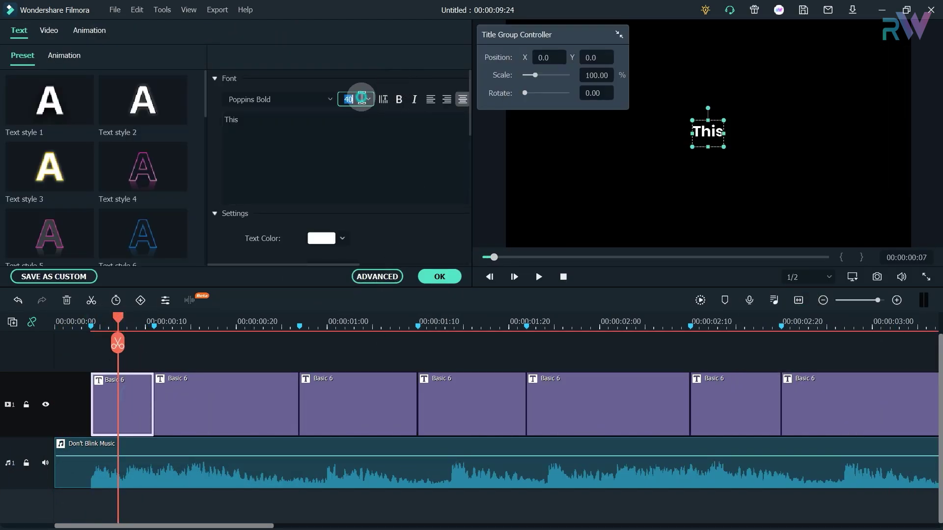
{"action": "left_click", "coordinate": [89, 31]}
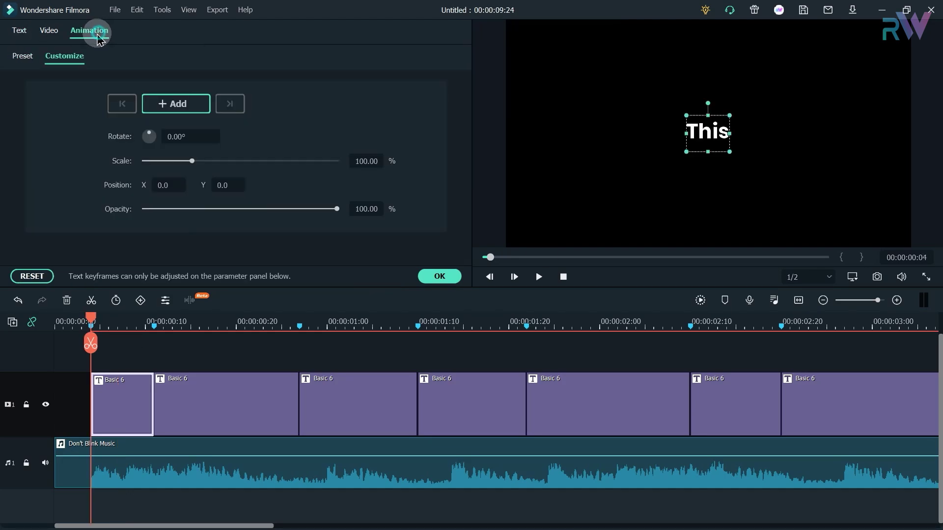
{"action": "left_click", "coordinate": [175, 104]}
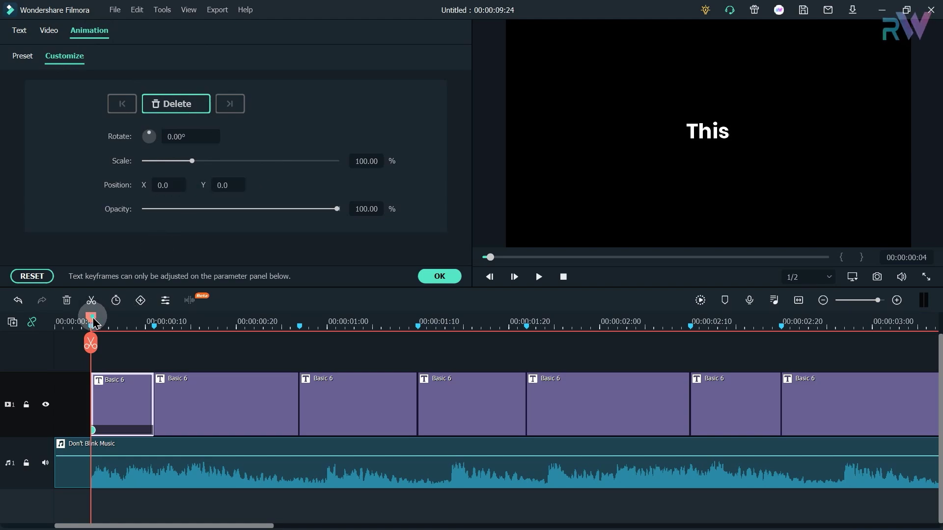
{"action": "left_click_drag", "start_coordinate": [94, 323], "coordinate": [146, 328]}
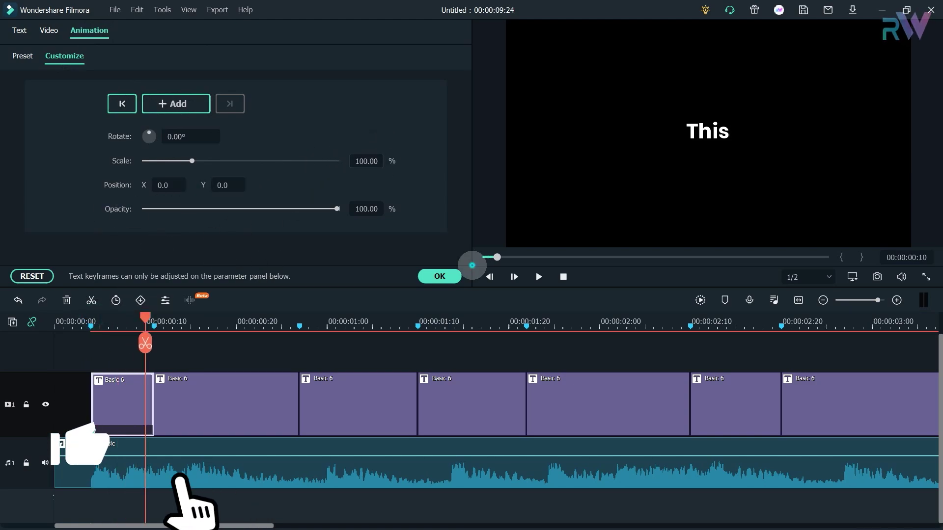
{"action": "left_click_drag", "start_coordinate": [192, 161], "coordinate": [187, 162]}
{"action": "left_click", "coordinate": [366, 161]}
{"action": "type", "text": "87"}
{"action": "key", "text": "Return"}
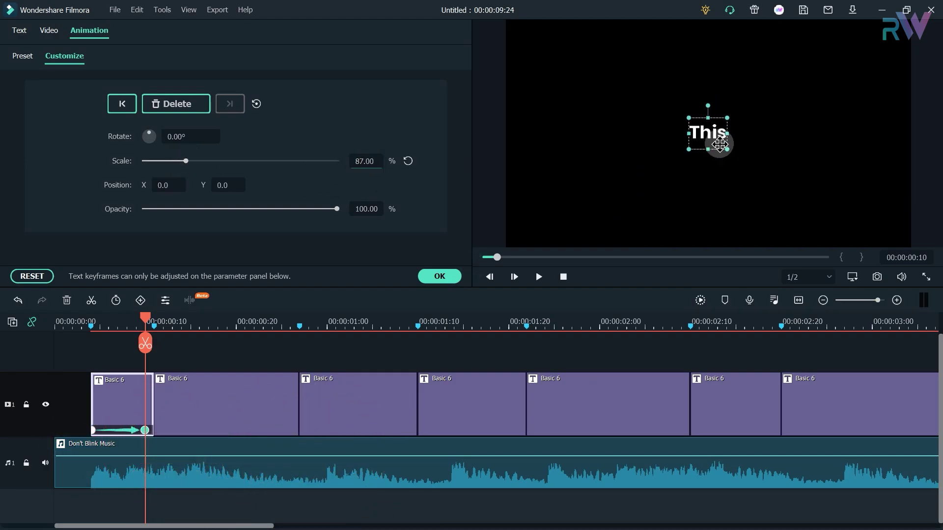
{"action": "key", "text": "Right"}
{"action": "key", "text": "Right"}
{"action": "key", "text": "Right"}
{"action": "key", "text": "Up"}
{"action": "key", "text": "Up"}
{"action": "key", "text": "Up"}
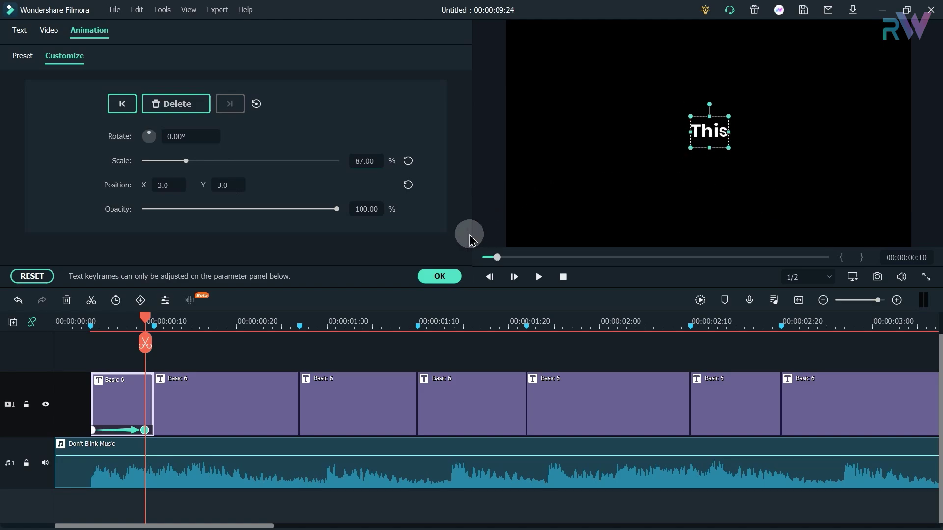
{"action": "left_click", "coordinate": [454, 288]}
{"action": "left_click_drag", "start_coordinate": [145, 320], "coordinate": [101, 324]}
{"action": "key", "text": "space"}
Step: Keyframe the is clip to scale 90% with position X -25, Y -2
{"action": "double_click", "coordinate": [206, 394]}
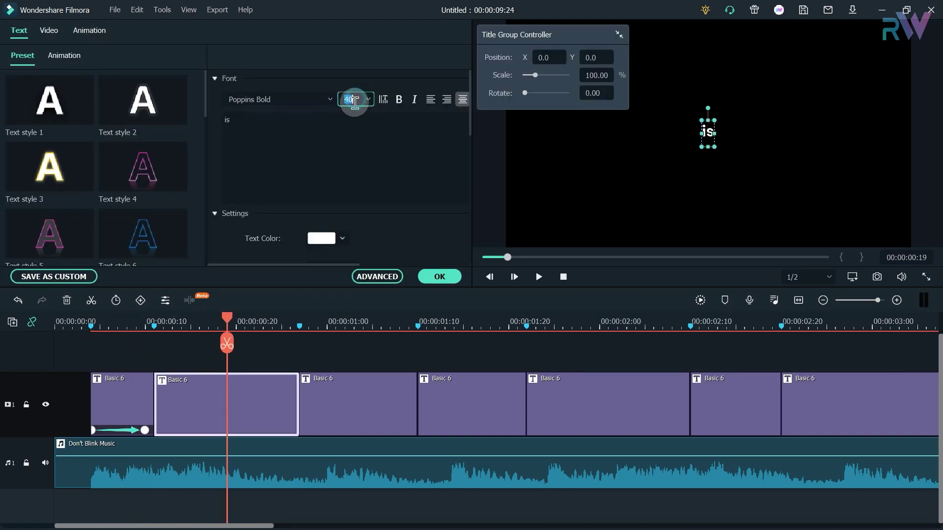
{"action": "left_click", "coordinate": [377, 276]}
{"action": "left_click", "coordinate": [812, 455]}
{"action": "left_click", "coordinate": [89, 30]}
{"action": "left_click", "coordinate": [65, 55]}
{"action": "left_click", "coordinate": [176, 103]}
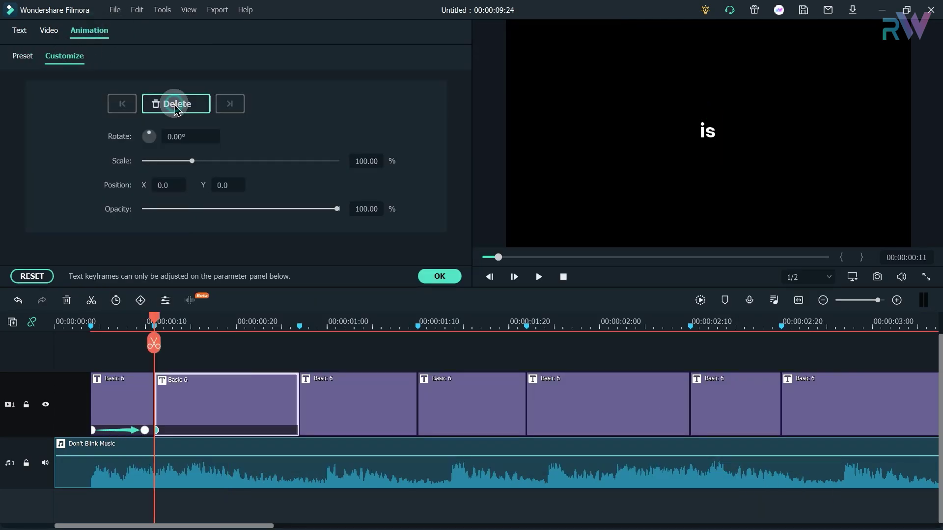
{"action": "left_click", "coordinate": [206, 370]}
{"action": "left_click_drag", "start_coordinate": [156, 324], "coordinate": [245, 322]}
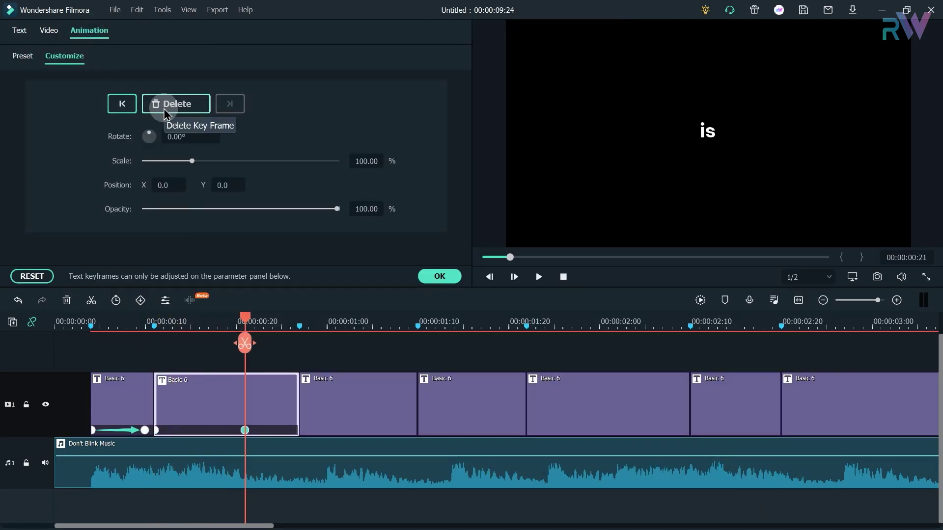
{"action": "left_click", "coordinate": [366, 161]}
{"action": "left_click", "coordinate": [168, 185]}
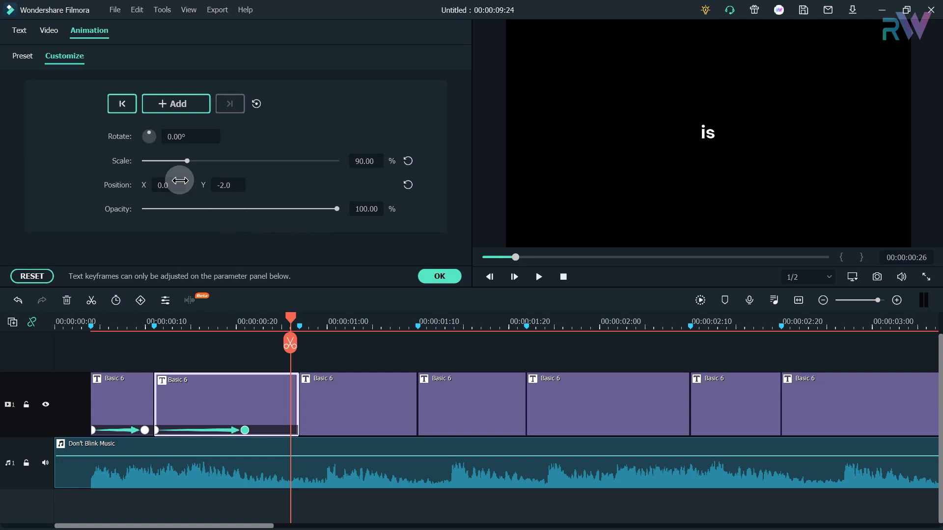
{"action": "type", "text": "-25"}
{"action": "left_click", "coordinate": [133, 189]}
{"action": "type", "text": "2"}
{"action": "left_click_drag", "start_coordinate": [290, 319], "coordinate": [368, 373]}
{"action": "left_click", "coordinate": [440, 276]}
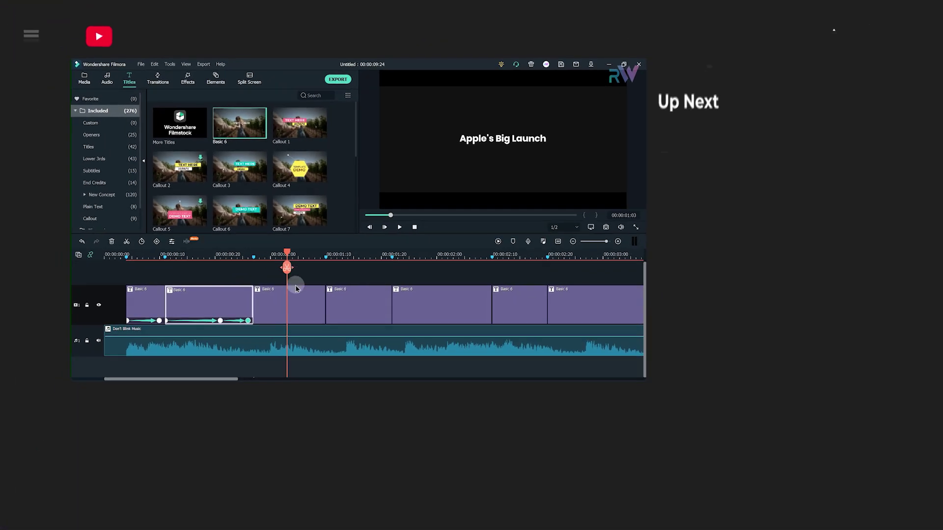
{"action": "double_click", "coordinate": [295, 288]}
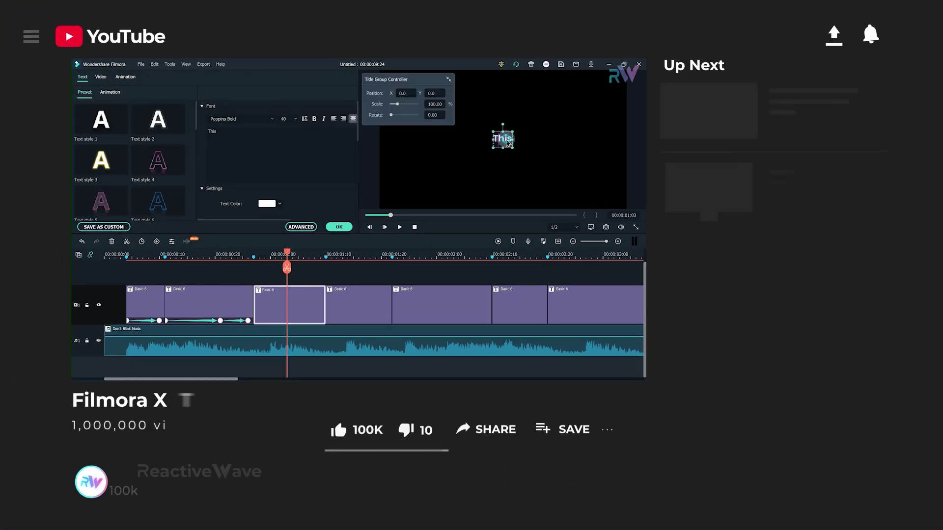
{"action": "double_click", "coordinate": [370, 302]}
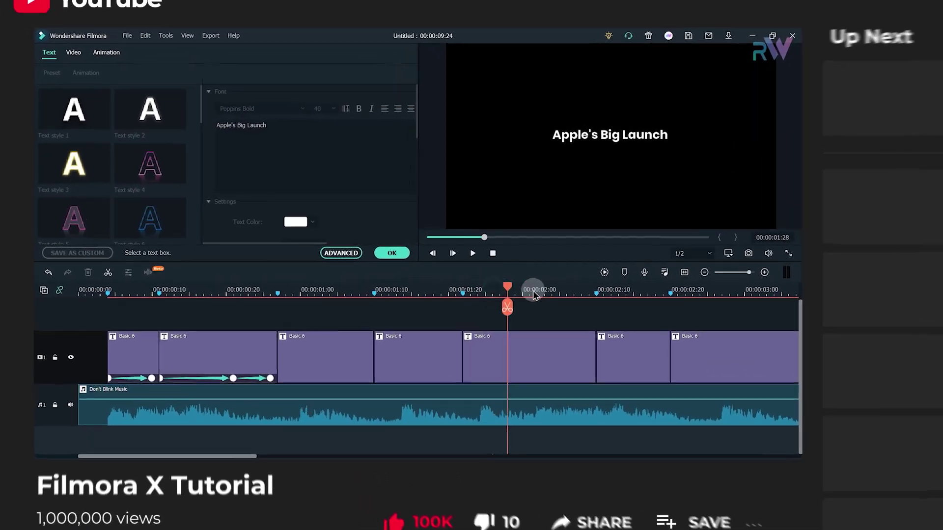
{"action": "left_click_drag", "start_coordinate": [415, 252], "coordinate": [256, 255]}
{"action": "left_click_drag", "start_coordinate": [301, 323], "coordinate": [588, 320]}
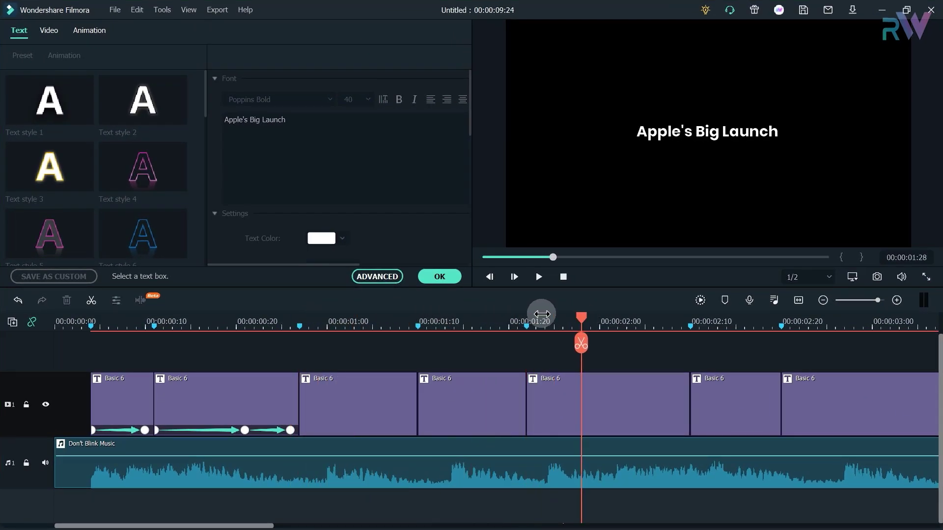
{"action": "left_click_drag", "start_coordinate": [89, 322], "coordinate": [660, 362]}
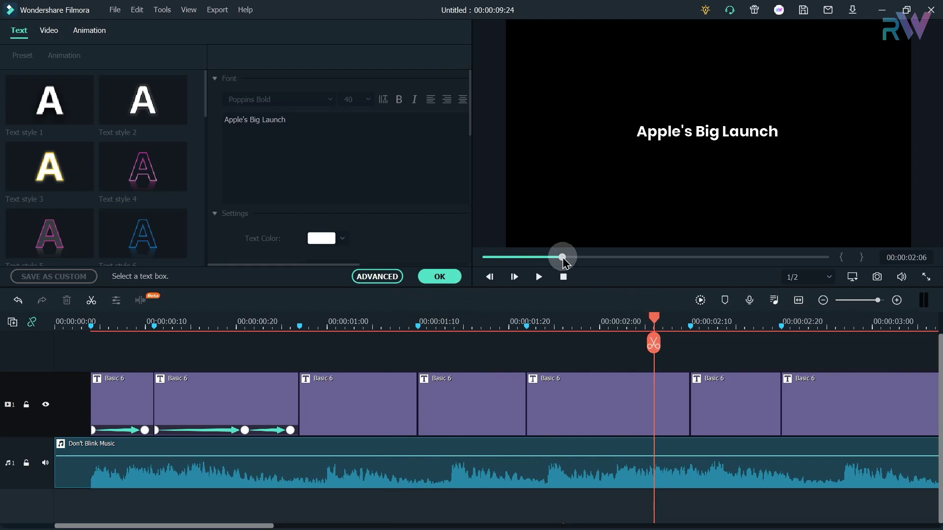
{"action": "left_click_drag", "start_coordinate": [563, 257], "coordinate": [571, 256]}
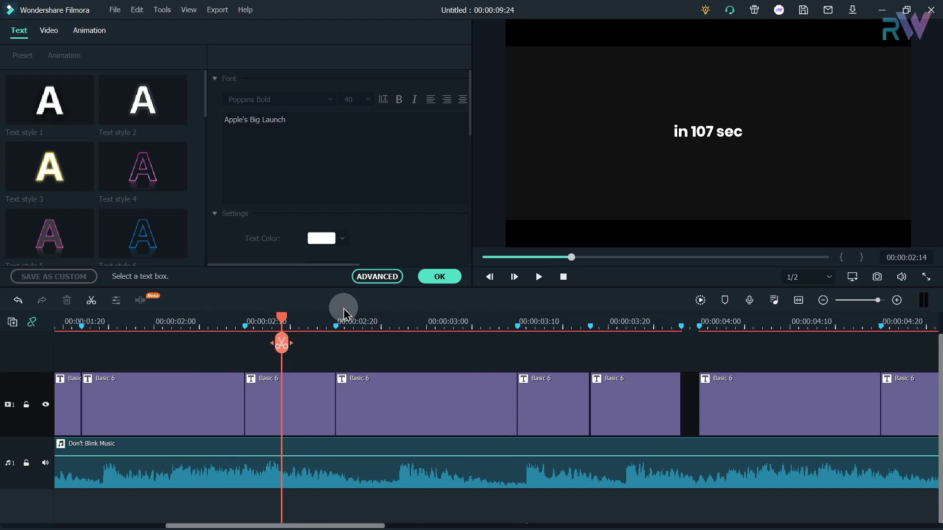
Step: Move the 'in' word clip onto a second track and keyframe its horizontal motion to 02:21
{"action": "left_click", "coordinate": [301, 398]}
{"action": "left_click_drag", "start_coordinate": [301, 397], "coordinate": [517, 395]}
{"action": "left_click", "coordinate": [320, 323]}
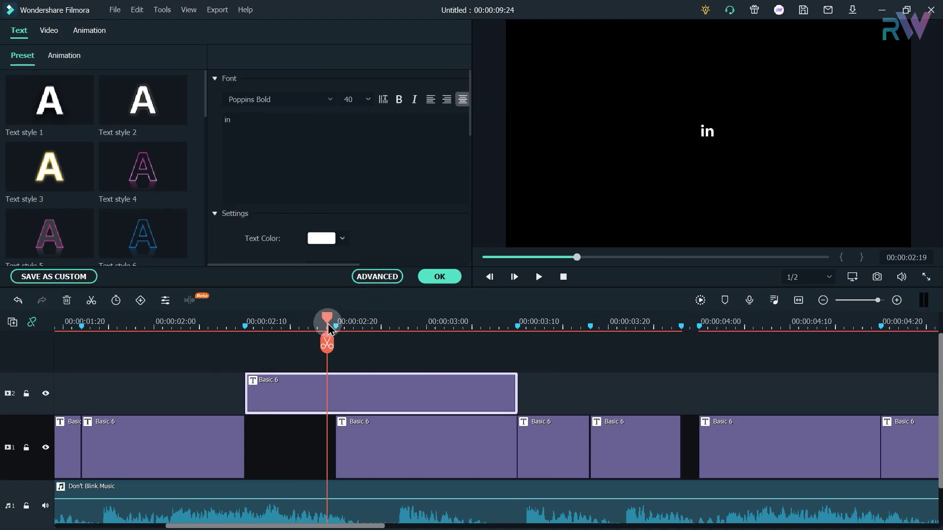
{"action": "left_click", "coordinate": [89, 30]}
{"action": "left_click", "coordinate": [64, 55]}
{"action": "left_click_drag", "start_coordinate": [317, 319], "coordinate": [347, 325]}
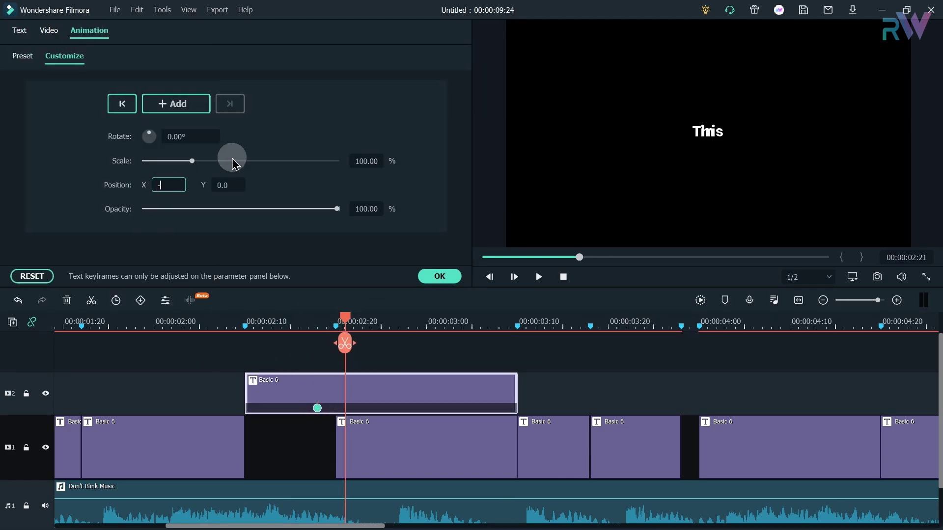
{"action": "left_click", "coordinate": [385, 432]}
Step: Keyframe the 107 clip's Position X to 19 and play back the slide
{"action": "left_click", "coordinate": [726, 131]}
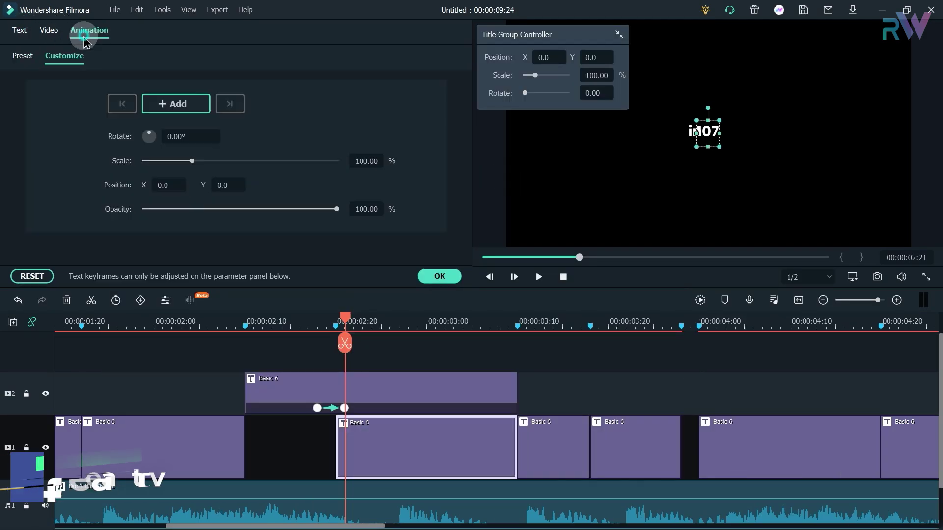
{"action": "left_click", "coordinate": [334, 322]}
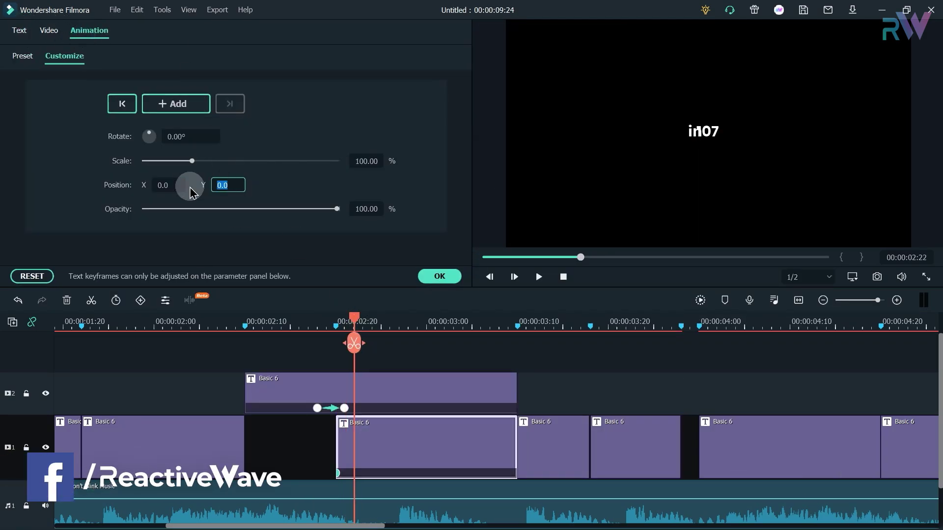
{"action": "left_click_drag", "start_coordinate": [162, 185], "coordinate": [169, 184]}
{"action": "left_click_drag", "start_coordinate": [351, 320], "coordinate": [339, 320]}
{"action": "left_click_drag", "start_coordinate": [167, 184], "coordinate": [176, 184]}
{"action": "left_click", "coordinate": [500, 322]}
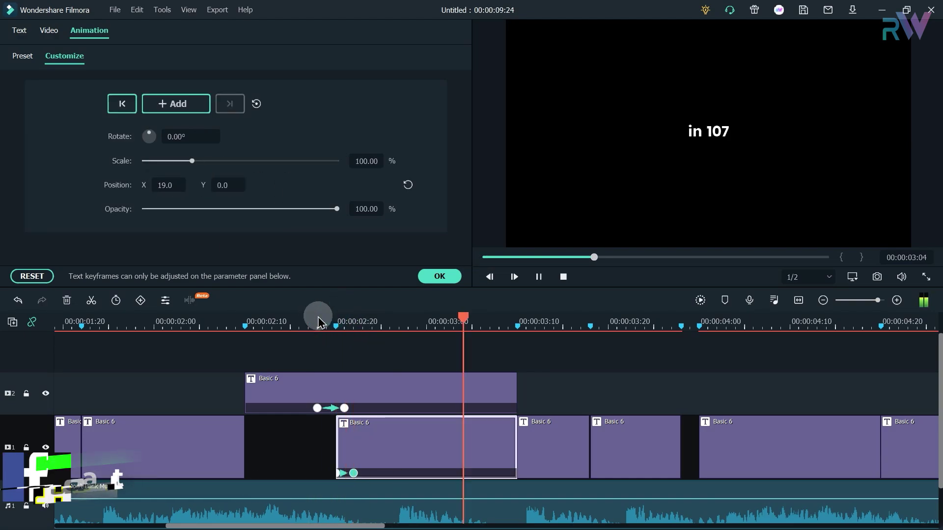
Step: Apply Random 2 to the 107 clip, extending its region and setting the marker near 00:00:00:07
{"action": "left_click", "coordinate": [381, 321]}
{"action": "double_click", "coordinate": [381, 442]}
{"action": "left_click", "coordinate": [376, 275]}
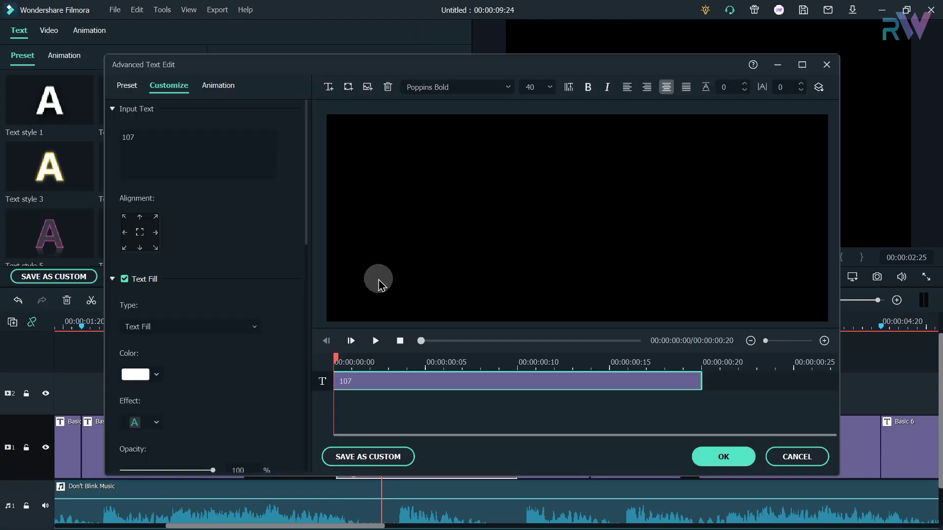
{"action": "left_click", "coordinate": [216, 88]}
{"action": "left_click", "coordinate": [145, 400]}
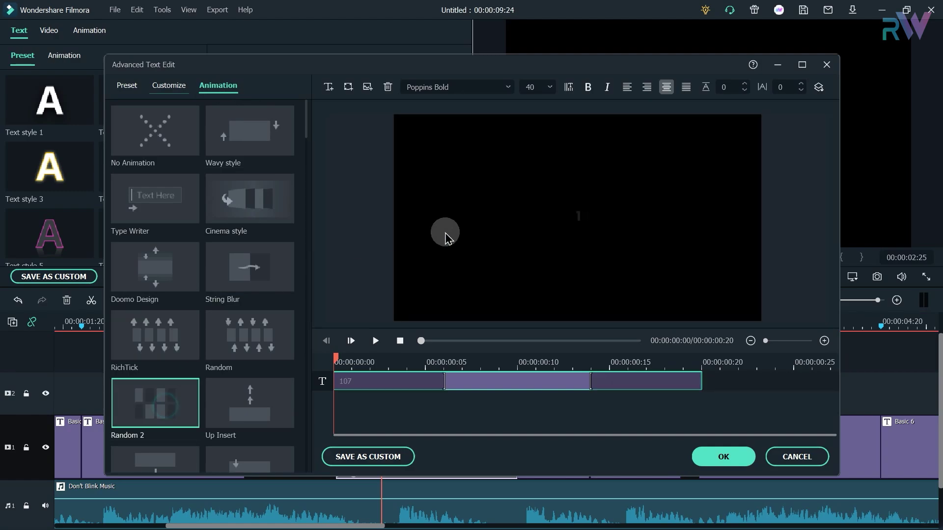
{"action": "left_click_drag", "start_coordinate": [595, 381], "coordinate": [699, 381]}
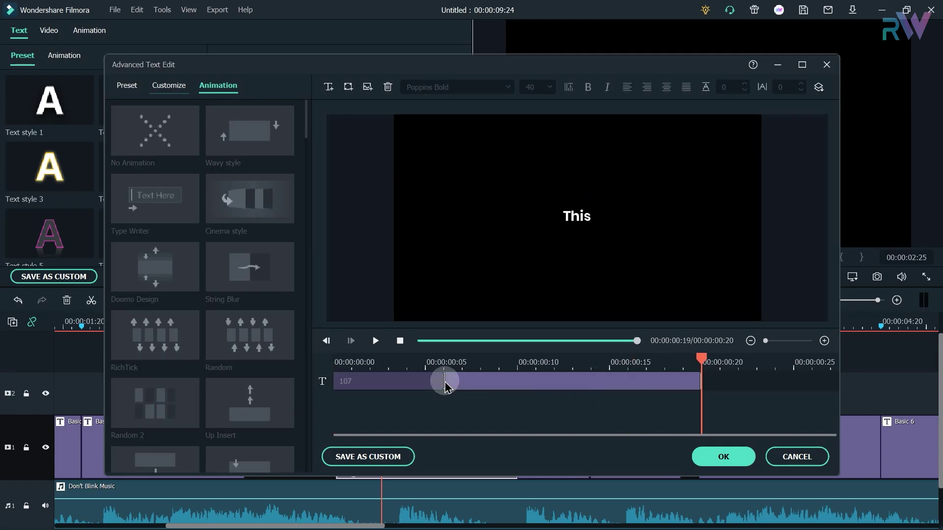
{"action": "mouse_move", "coordinate": [444, 379]}
{"action": "left_mouse_down"}
{"action": "mouse_move", "coordinate": [511, 381]}
{"action": "mouse_move", "coordinate": [462, 381]}
{"action": "left_mouse_up"}
{"action": "left_click", "coordinate": [741, 458]}
{"action": "left_click_drag", "start_coordinate": [463, 338], "coordinate": [354, 344]}
Step: Change the word clip at 03:14 to read 'in 107 sec'
{"action": "left_click_drag", "start_coordinate": [367, 396], "coordinate": [561, 436]}
{"action": "left_click", "coordinate": [561, 436]}
{"action": "double_click", "coordinate": [715, 136]}
{"action": "type", "text": "in 107 sec"}
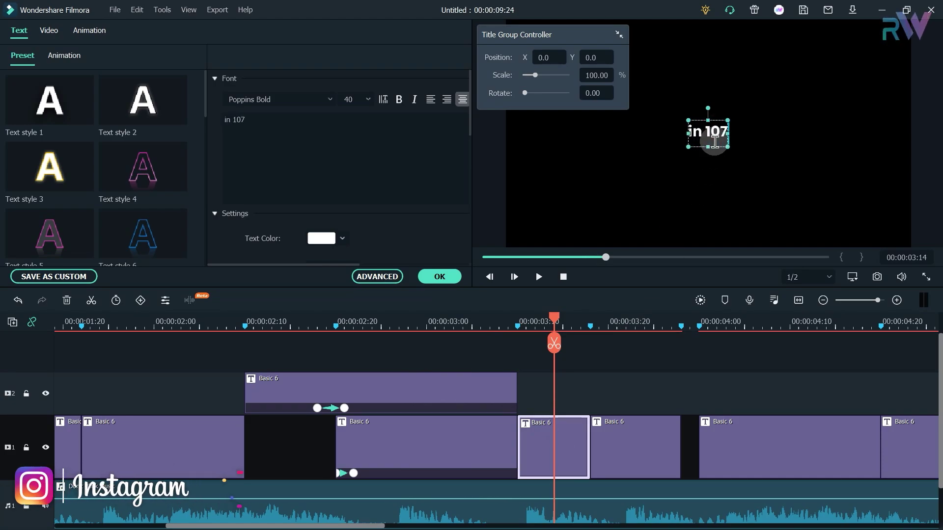
{"action": "left_click", "coordinate": [746, 162]}
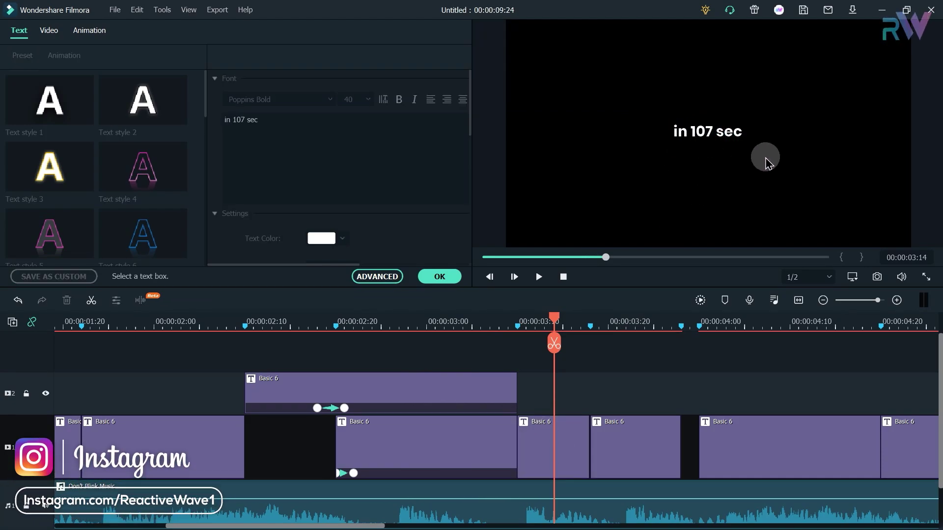
Step: Extend the word clip at 03:26 to read 'in 107 seconds' and review the sequence
{"action": "left_click_drag", "start_coordinate": [557, 319], "coordinate": [666, 322]}
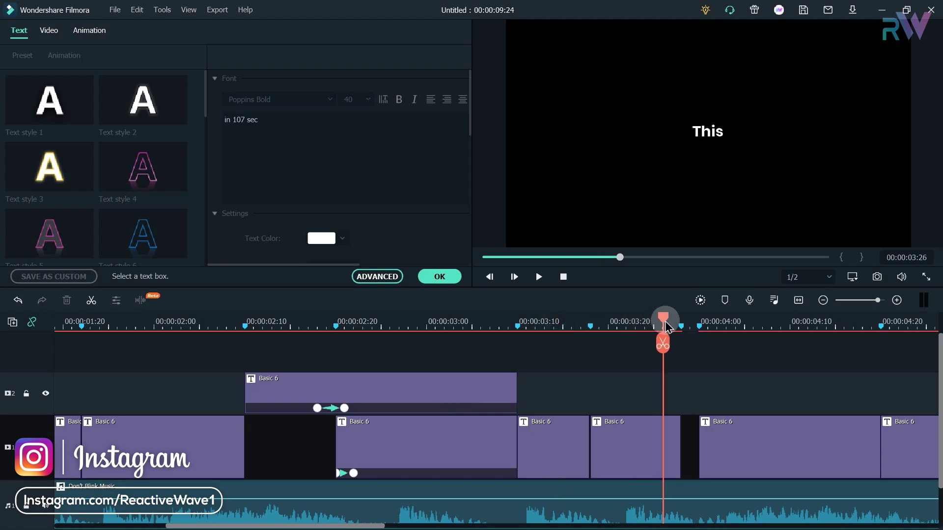
{"action": "left_click", "coordinate": [631, 443]}
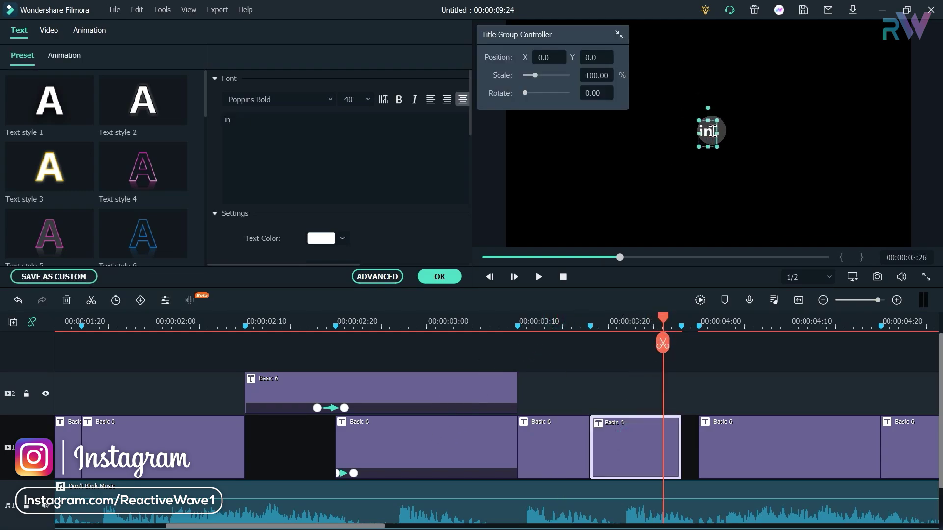
{"action": "type", "text": "ds"}
{"action": "left_click", "coordinate": [722, 179]}
{"action": "left_click", "coordinate": [658, 319]}
{"action": "left_click_drag", "start_coordinate": [597, 336], "coordinate": [748, 342]}
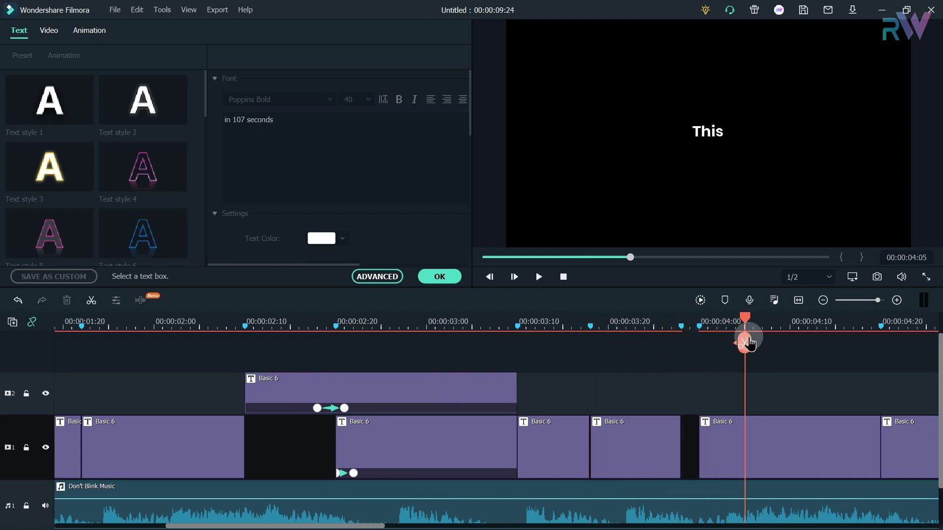
Step: Give the Ready? title the Random 2 text animation and preview it
{"action": "left_click", "coordinate": [709, 178]}
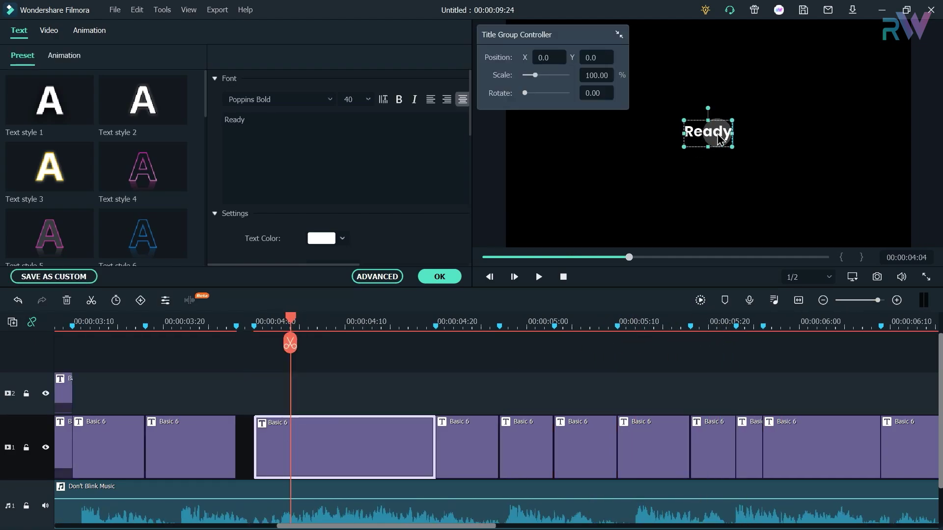
{"action": "left_click", "coordinate": [376, 276]}
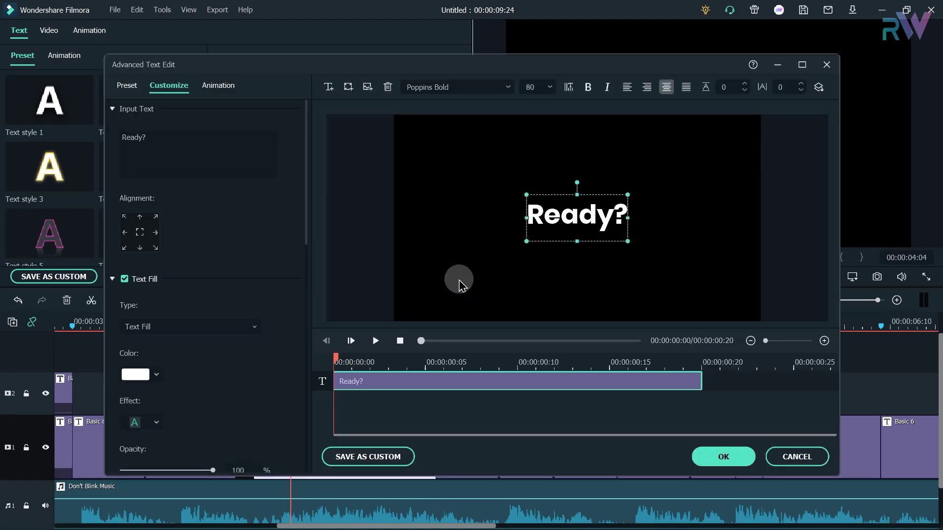
{"action": "left_click", "coordinate": [218, 86]}
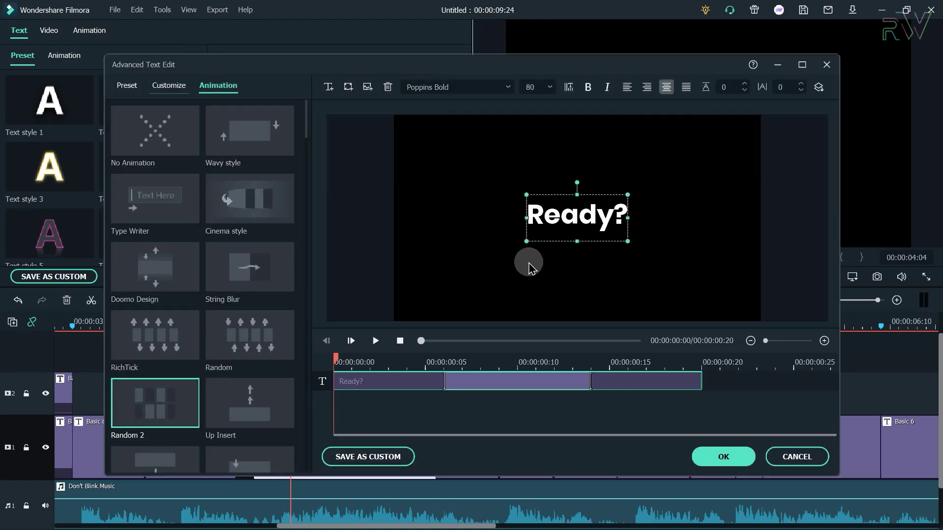
{"action": "left_click", "coordinate": [530, 260]}
{"action": "left_click", "coordinate": [498, 361]}
{"action": "left_click", "coordinate": [375, 341]}
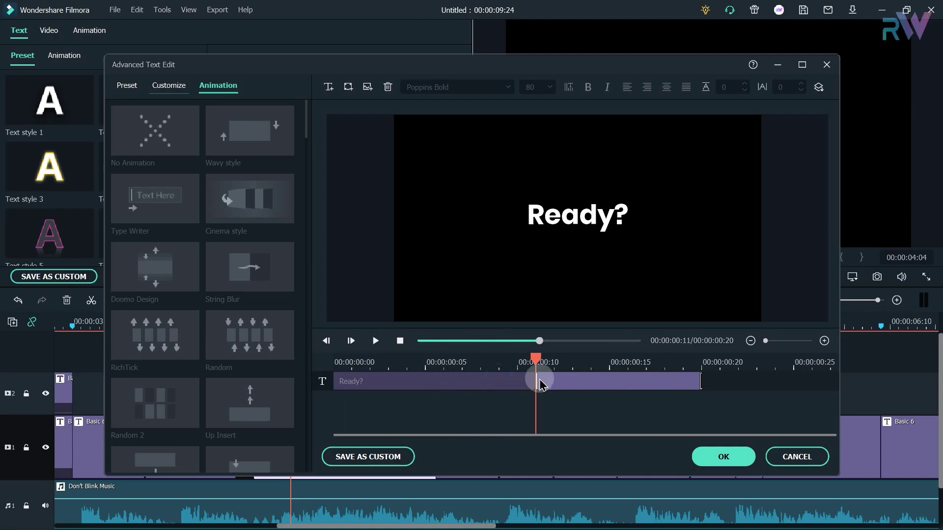
{"action": "left_click", "coordinate": [723, 457]}
Step: Add Ready? keyframes at 04:11 and 04:19, shrinking it and nudging its vertical position
{"action": "left_click_drag", "start_coordinate": [324, 321], "coordinate": [357, 322]}
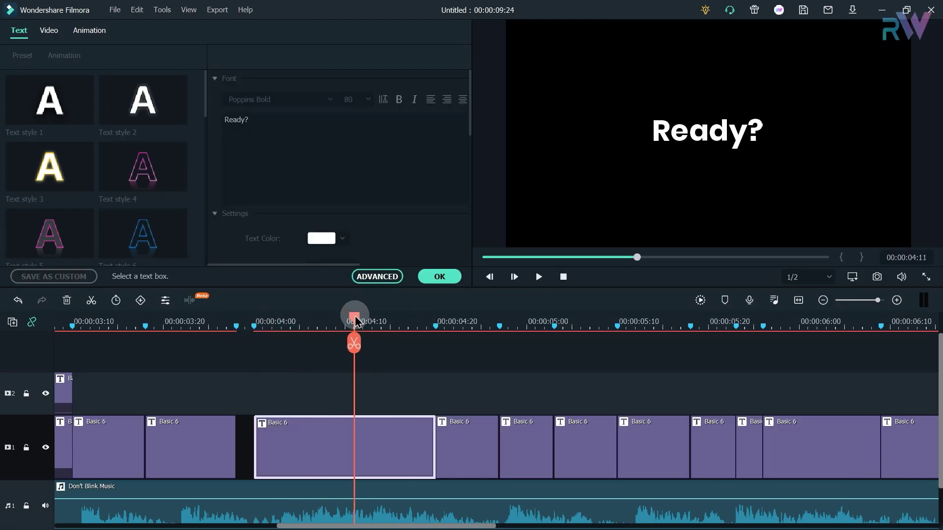
{"action": "left_click", "coordinate": [89, 30]}
{"action": "left_click", "coordinate": [177, 103]}
{"action": "left_click", "coordinate": [427, 322]}
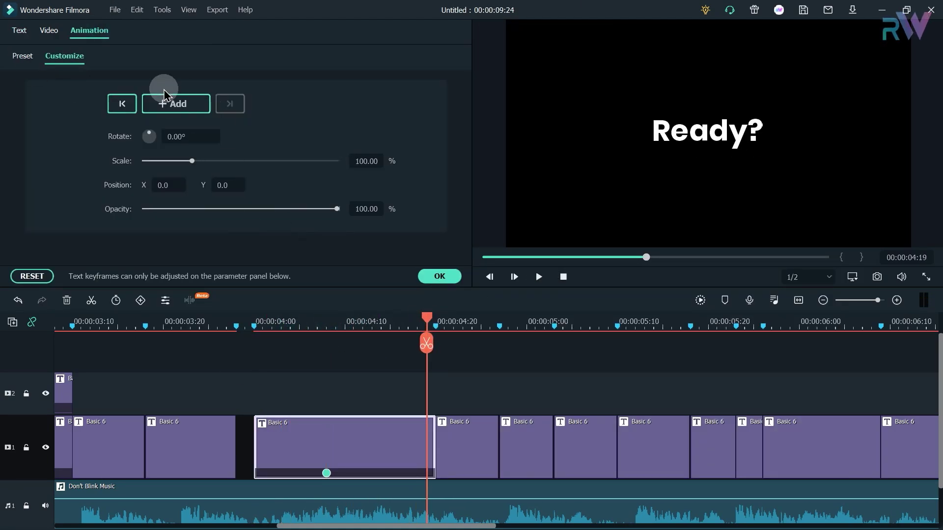
{"action": "left_click", "coordinate": [169, 104]}
{"action": "left_click_drag", "start_coordinate": [192, 161], "coordinate": [186, 161]}
{"action": "mouse_move", "coordinate": [426, 344]}
{"action": "left_mouse_down"}
{"action": "mouse_move", "coordinate": [379, 333]}
{"action": "mouse_move", "coordinate": [427, 343]}
{"action": "left_mouse_up"}
{"action": "left_click_drag", "start_coordinate": [226, 185], "coordinate": [223, 187]}
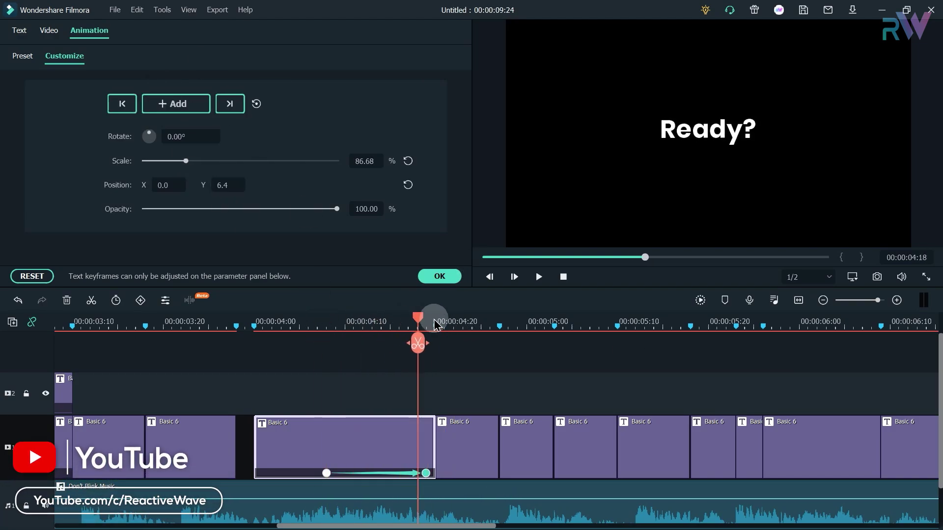
{"action": "left_click", "coordinate": [345, 321]}
{"action": "left_click", "coordinate": [454, 324]}
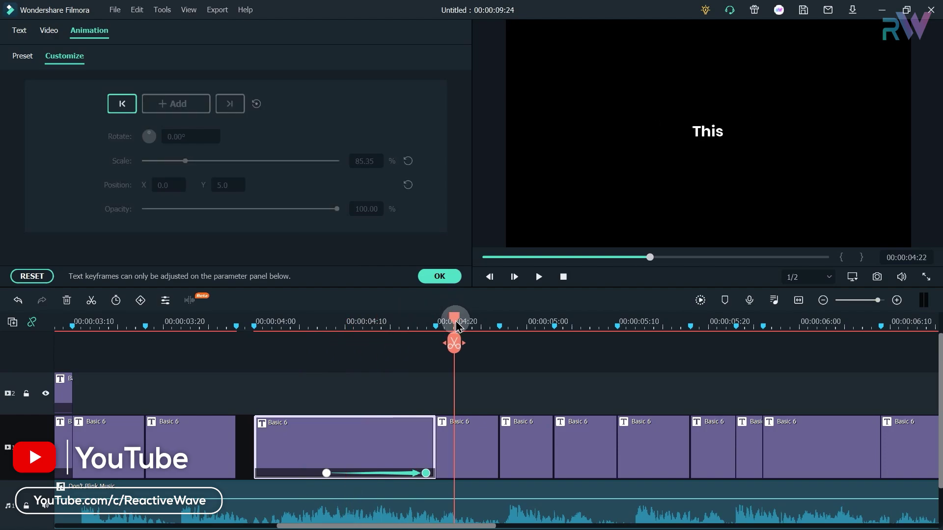
Step: Check the word titles at 04:20, 05:00, 05:06 and 05:16, then replay the Ready? section
{"action": "double_click", "coordinate": [476, 436]}
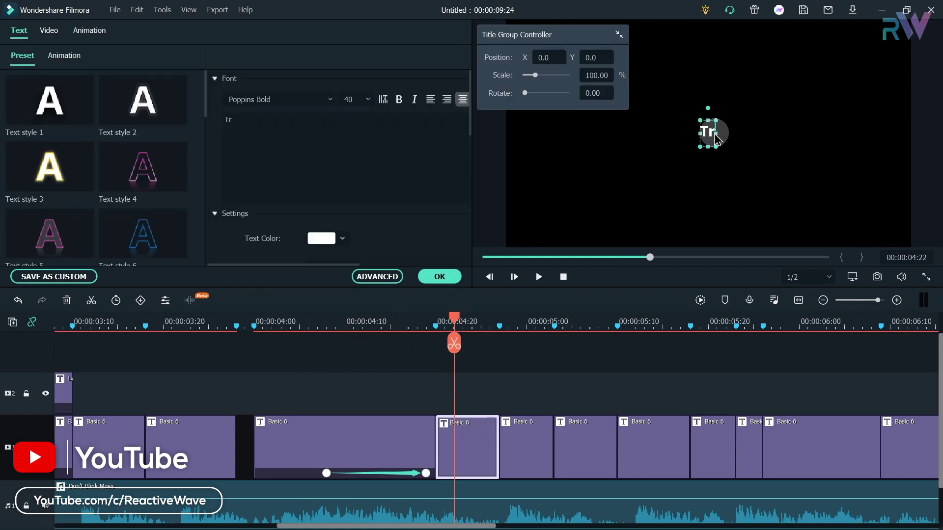
{"action": "left_click", "coordinate": [526, 322]}
{"action": "left_click", "coordinate": [709, 131]}
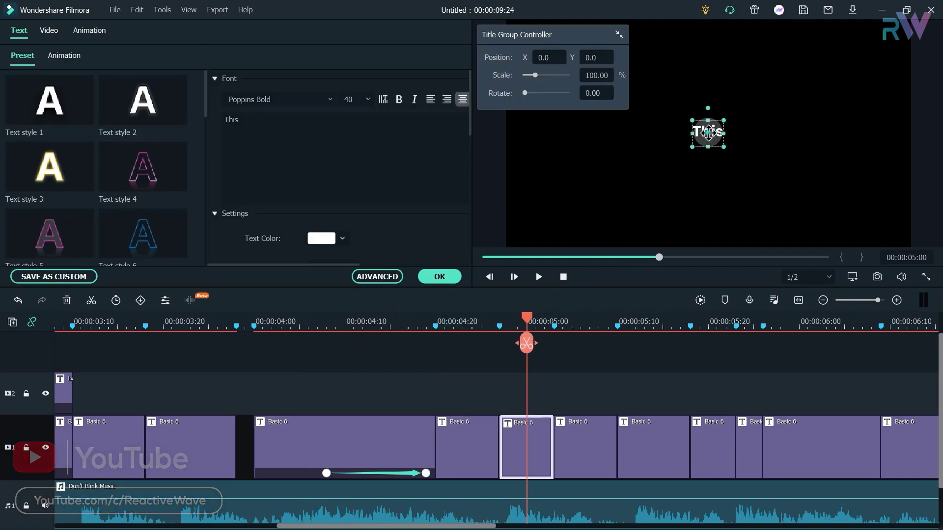
{"action": "left_click_drag", "start_coordinate": [527, 318], "coordinate": [581, 319]}
{"action": "left_click", "coordinate": [696, 139]}
{"action": "left_click", "coordinate": [707, 129]}
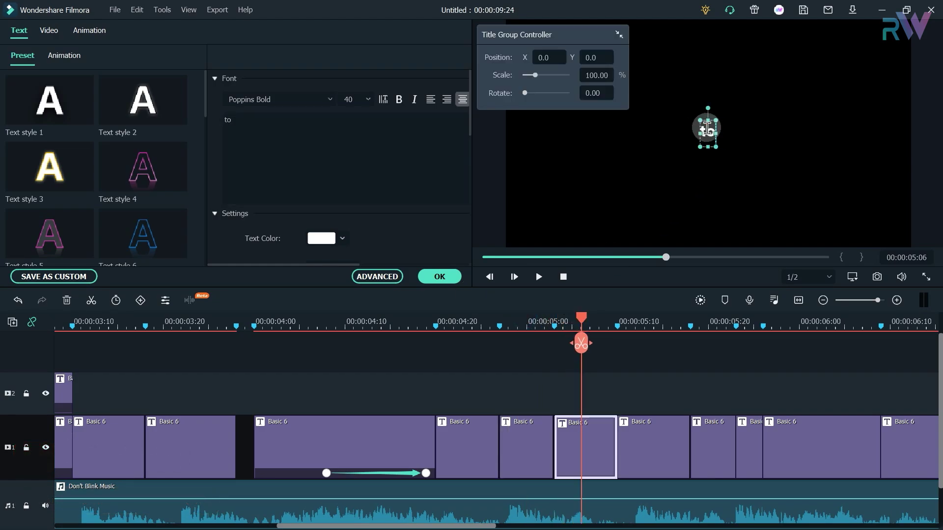
{"action": "left_click_drag", "start_coordinate": [581, 337], "coordinate": [671, 329]}
{"action": "left_click", "coordinate": [713, 133]}
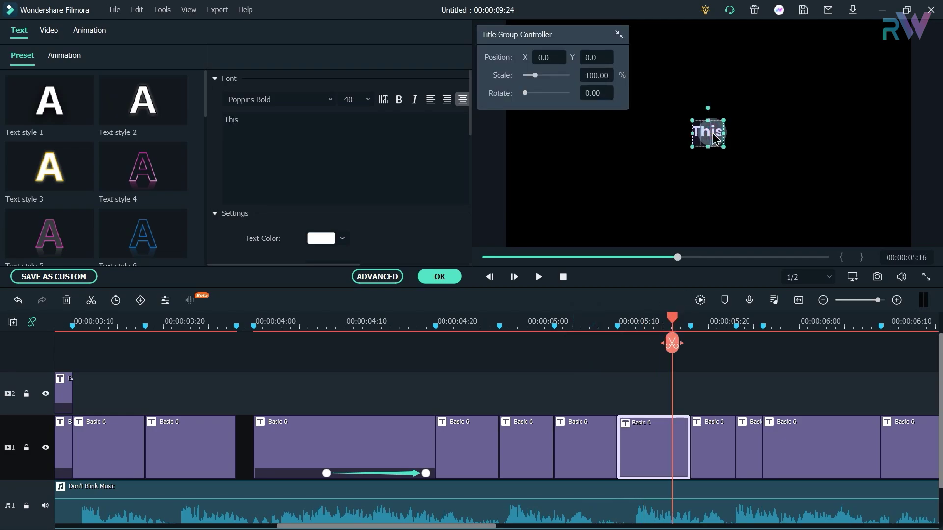
{"action": "left_click", "coordinate": [671, 344]}
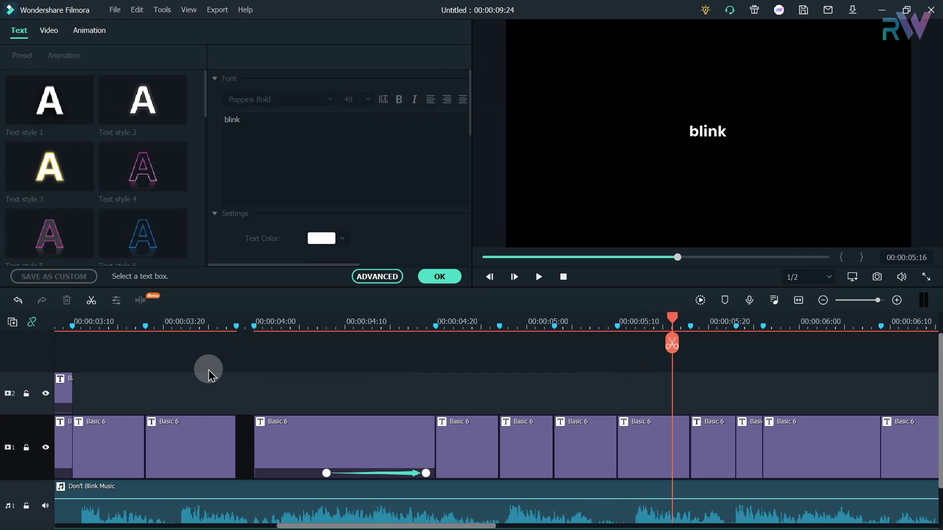
{"action": "left_click_drag", "start_coordinate": [246, 330], "coordinate": [537, 320]}
Step: Keyframe the 'try' clip so it ends at 85% scale with a Y offset of 2.0
{"action": "double_click", "coordinate": [448, 421]}
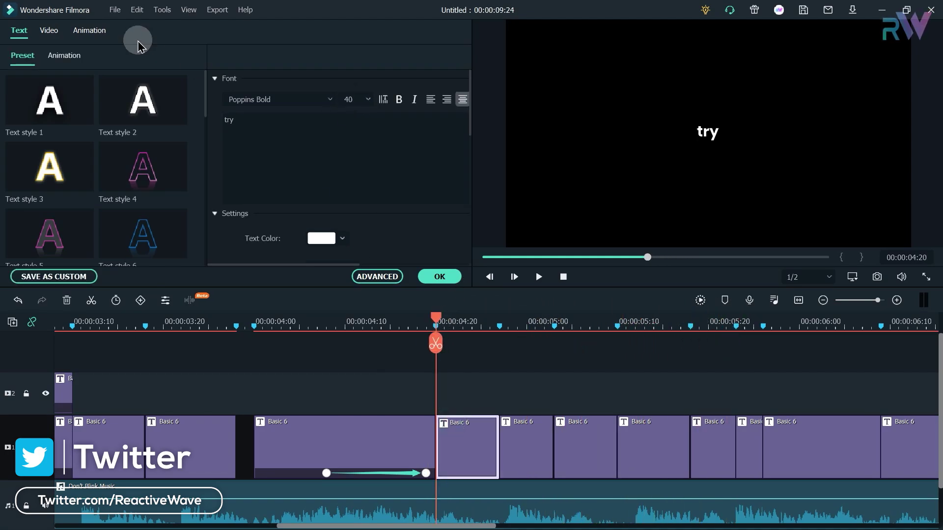
{"action": "left_click", "coordinate": [89, 30]}
{"action": "left_click_drag", "start_coordinate": [437, 319], "coordinate": [505, 336]}
{"action": "left_click_drag", "start_coordinate": [190, 163], "coordinate": [189, 163]}
{"action": "left_click", "coordinate": [806, 150]}
{"action": "left_click_drag", "start_coordinate": [393, 320], "coordinate": [659, 329]}
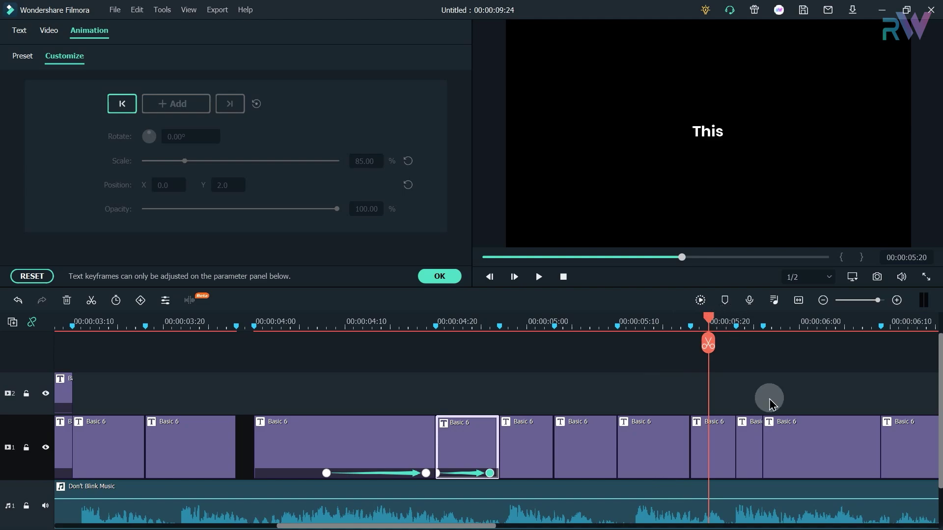
{"action": "key", "text": "Left"}
{"action": "left_click", "coordinate": [717, 436]}
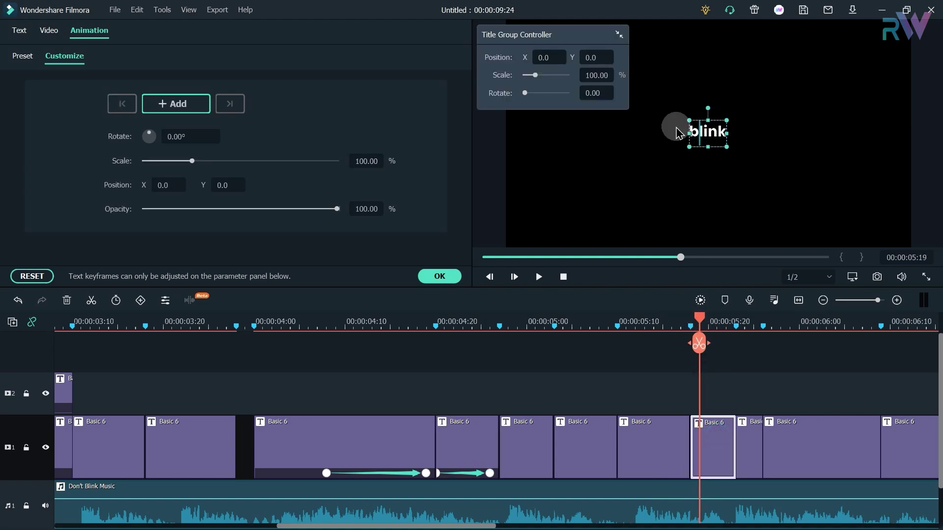
Step: Set the first 'blink' title's font size to 200
{"action": "left_click", "coordinate": [210, 74]}
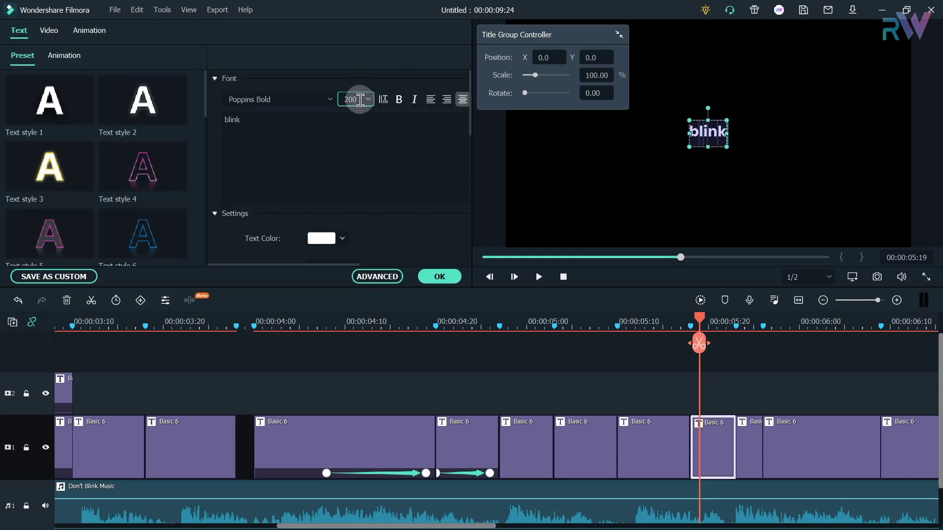
{"action": "key", "text": "Return"}
{"action": "left_click", "coordinate": [824, 170]}
{"action": "left_click", "coordinate": [697, 372]}
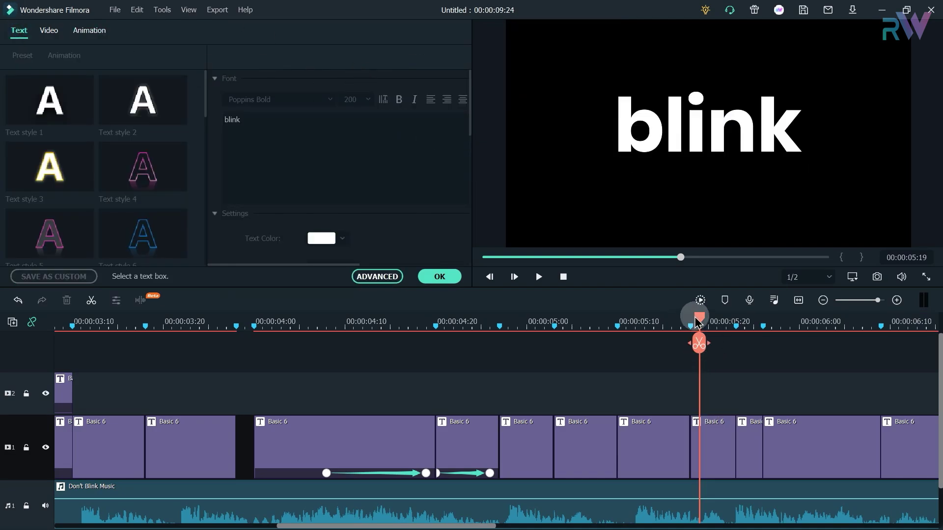
Step: Enlarge the next 'blink' title to font size 400 and centre it in the frame
{"action": "left_click_drag", "start_coordinate": [697, 322], "coordinate": [753, 326]}
{"action": "left_click", "coordinate": [754, 427]}
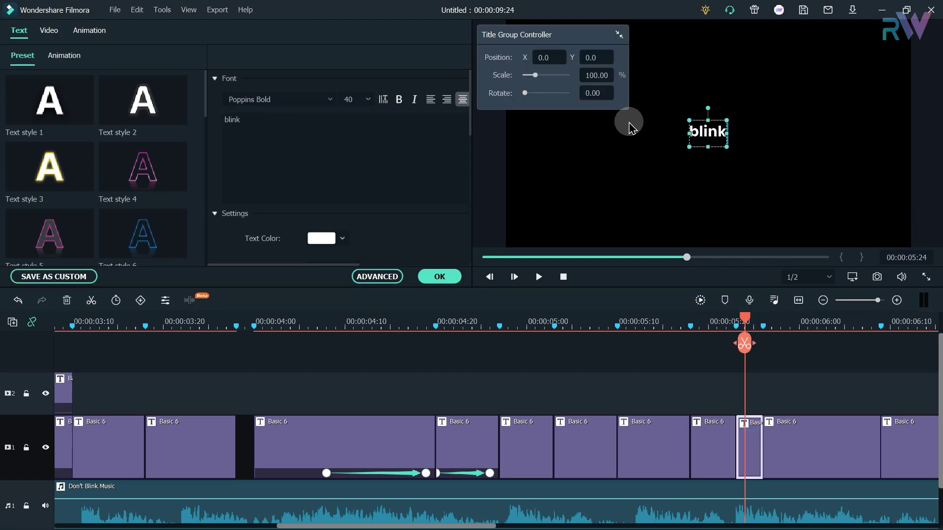
{"action": "type", "text": "0"}
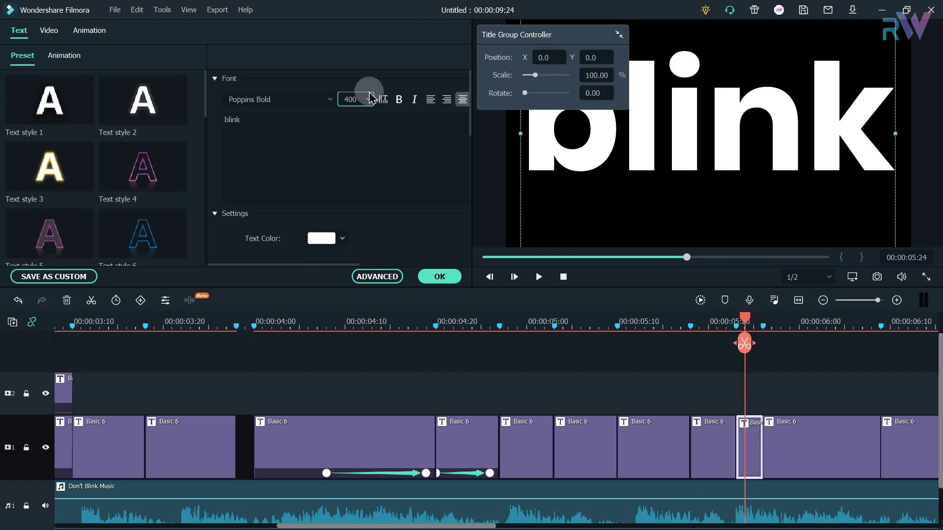
{"action": "left_click_drag", "start_coordinate": [896, 91], "coordinate": [897, 129]}
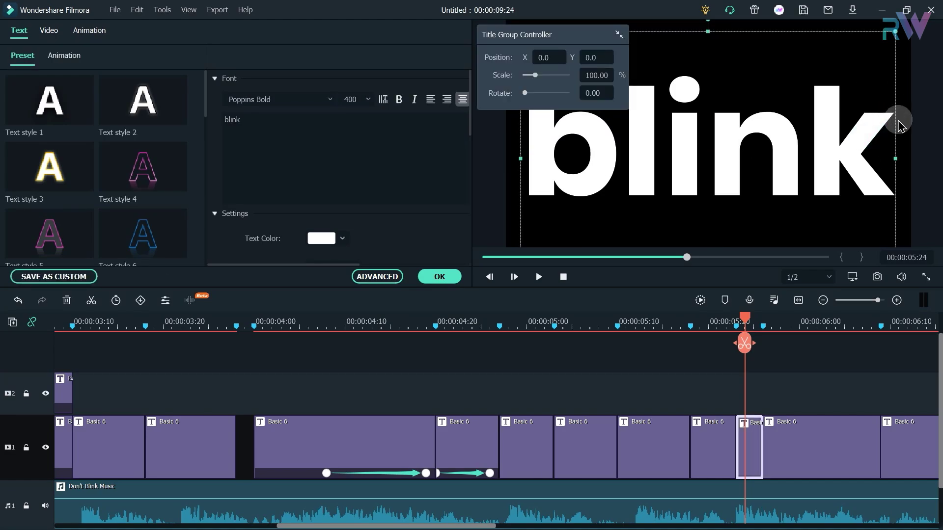
Step: Place the 'guide' image on a new top track, extend it to the project end, and lock the track
{"action": "left_click", "coordinate": [438, 276]}
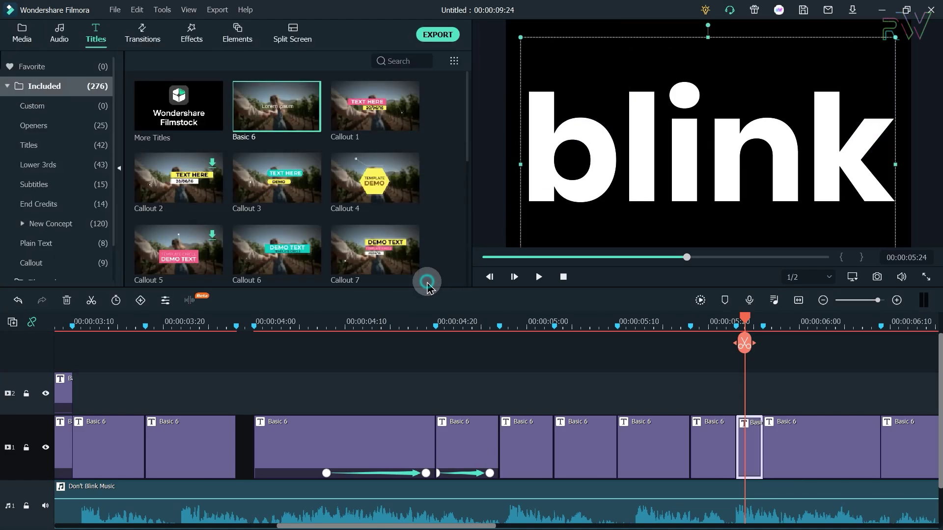
{"action": "left_click", "coordinate": [19, 32]}
{"action": "left_click_drag", "start_coordinate": [379, 109], "coordinate": [56, 378]}
{"action": "key", "text": "shift+z"}
{"action": "left_click_drag", "start_coordinate": [489, 379], "coordinate": [807, 393]}
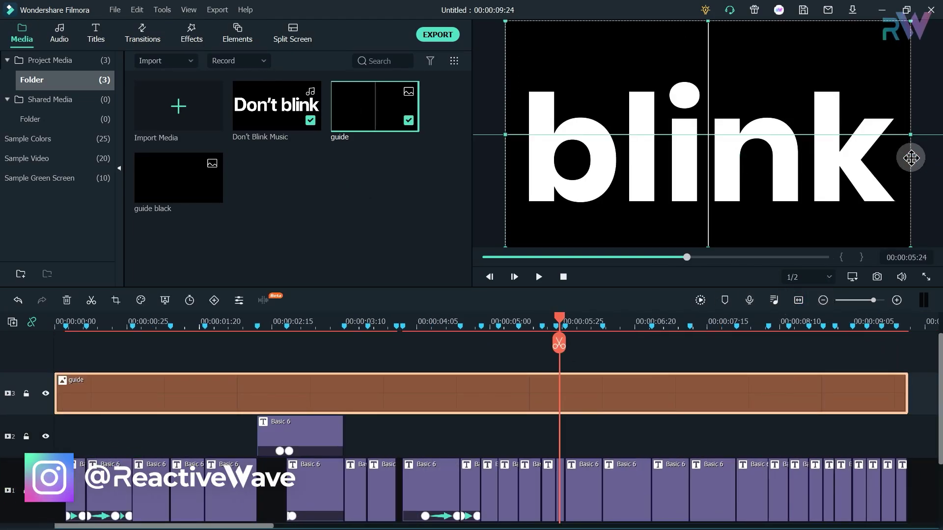
{"action": "left_click", "coordinate": [26, 394]}
Step: Nudge the big 'blink' title down onto the guide's centre line
{"action": "left_click", "coordinate": [562, 484]}
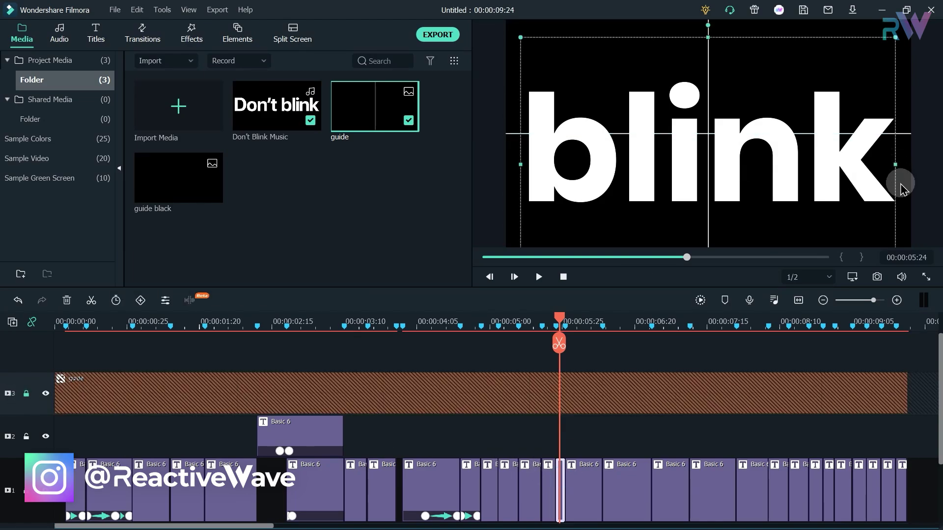
{"action": "left_click", "coordinate": [894, 174]}
{"action": "left_click_drag", "start_coordinate": [894, 174], "coordinate": [923, 189]}
{"action": "left_click", "coordinate": [740, 204]}
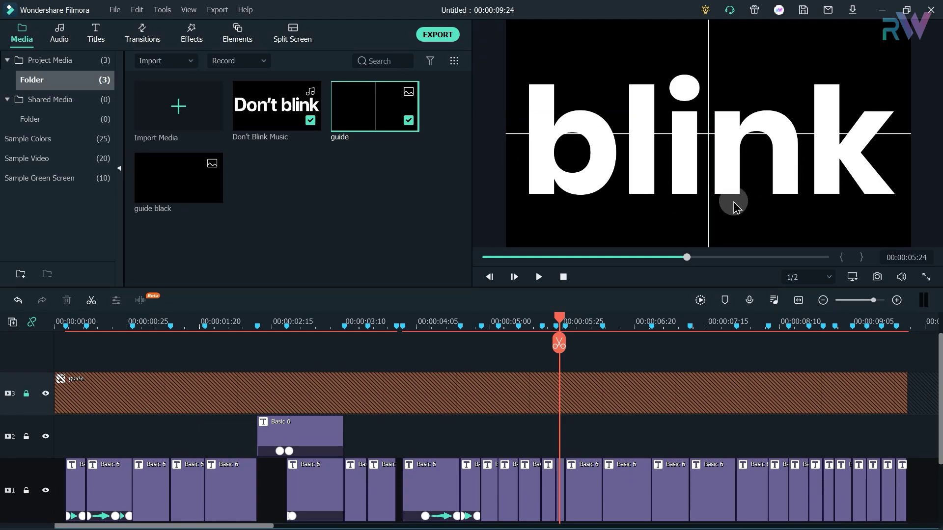
Step: Compare both 'blink' titles' positions against the guide, then hide the guide track
{"action": "mouse_move", "coordinate": [559, 319]}
{"action": "left_mouse_down"}
{"action": "mouse_move", "coordinate": [533, 317]}
{"action": "mouse_move", "coordinate": [545, 393]}
{"action": "left_mouse_up"}
{"action": "left_click", "coordinate": [802, 120]}
{"action": "left_click_drag", "start_coordinate": [542, 315], "coordinate": [558, 322]}
{"action": "left_click", "coordinate": [837, 120]}
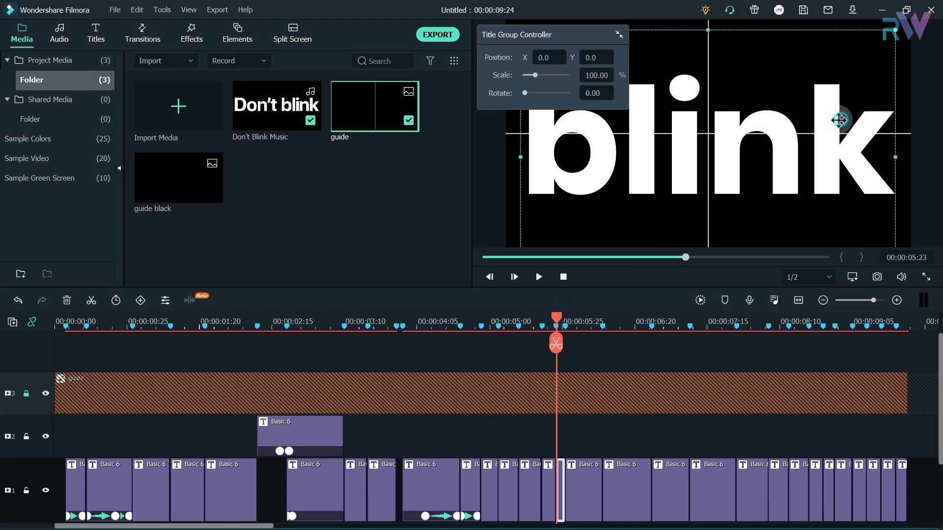
{"action": "left_click", "coordinate": [623, 430]}
{"action": "left_click", "coordinate": [876, 83]}
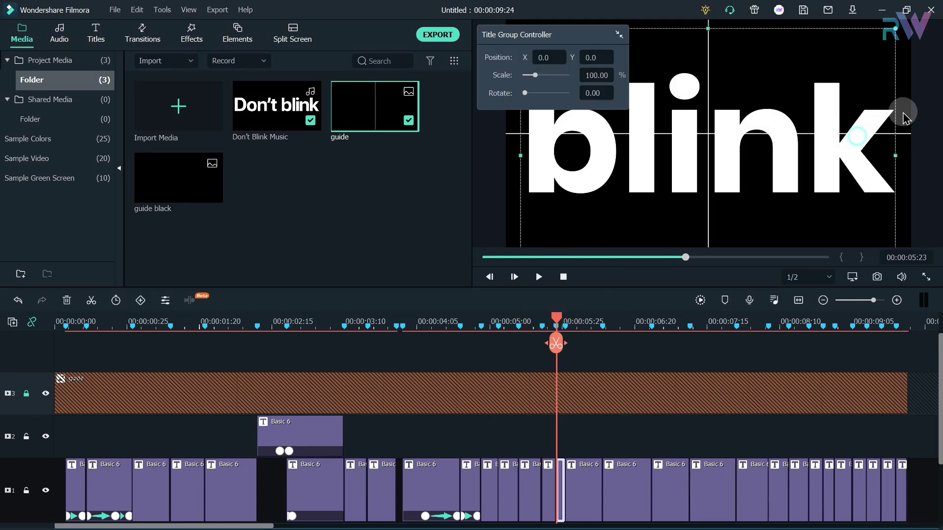
{"action": "left_click", "coordinate": [711, 193]}
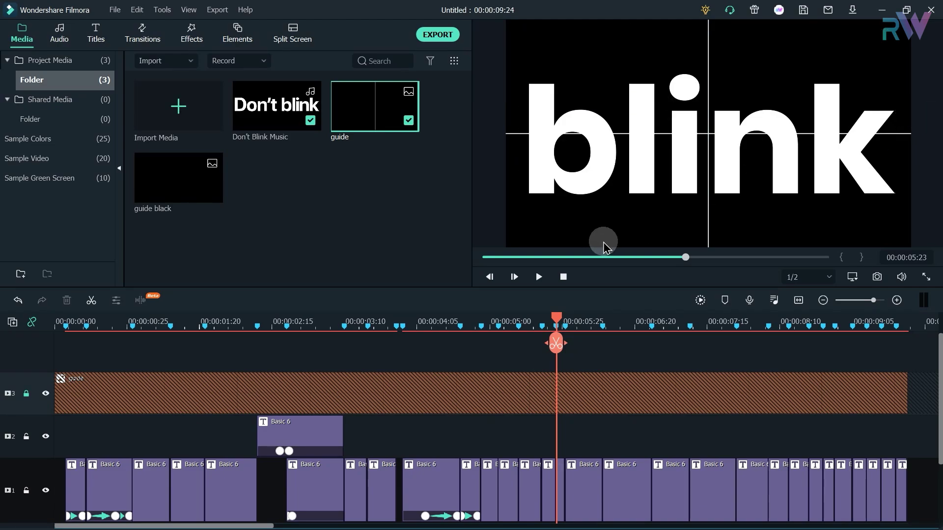
{"action": "left_click", "coordinate": [865, 133]}
{"action": "left_click", "coordinate": [831, 202]}
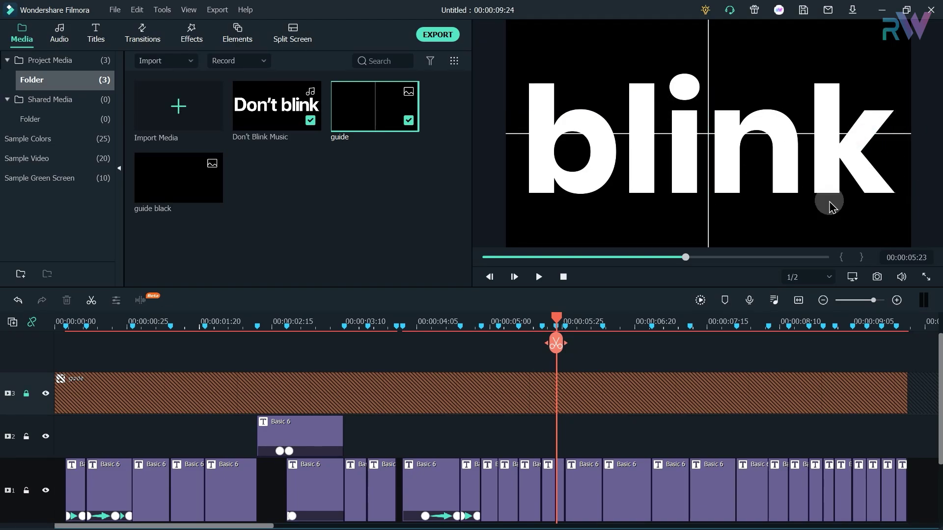
{"action": "left_click", "coordinate": [45, 393]}
Step: Adjust the font and size of the '3' title and start changing the '2' title's font
{"action": "left_click_drag", "start_coordinate": [561, 322], "coordinate": [573, 322]}
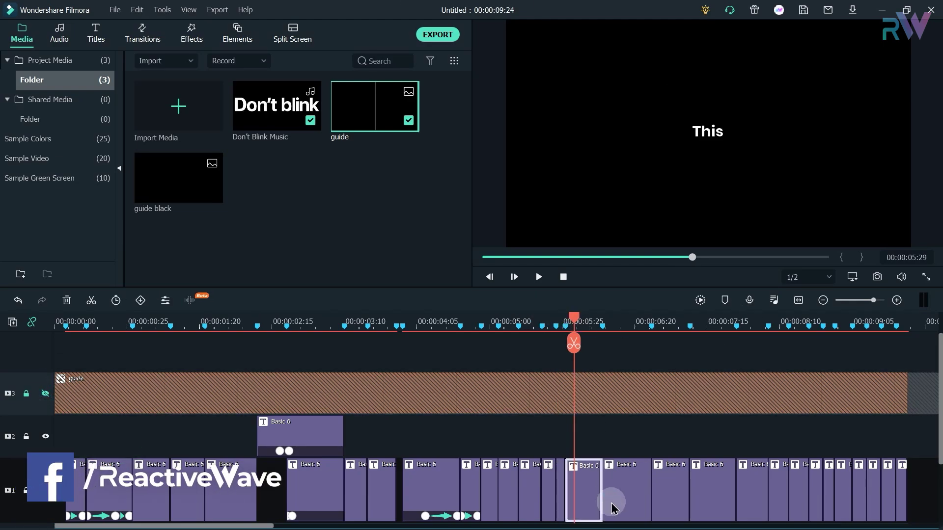
{"action": "double_click", "coordinate": [706, 133]}
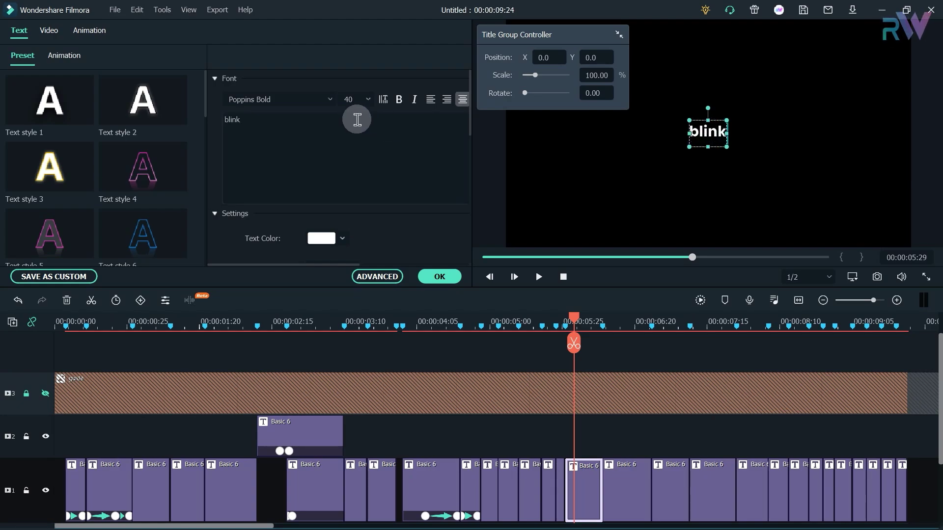
{"action": "left_click", "coordinate": [667, 185]}
{"action": "left_click", "coordinate": [557, 321]}
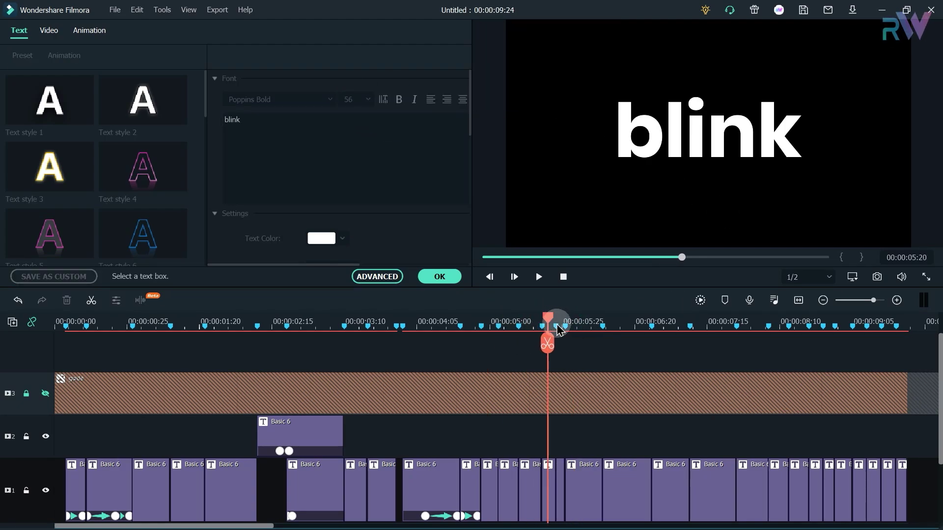
{"action": "double_click", "coordinate": [709, 137]}
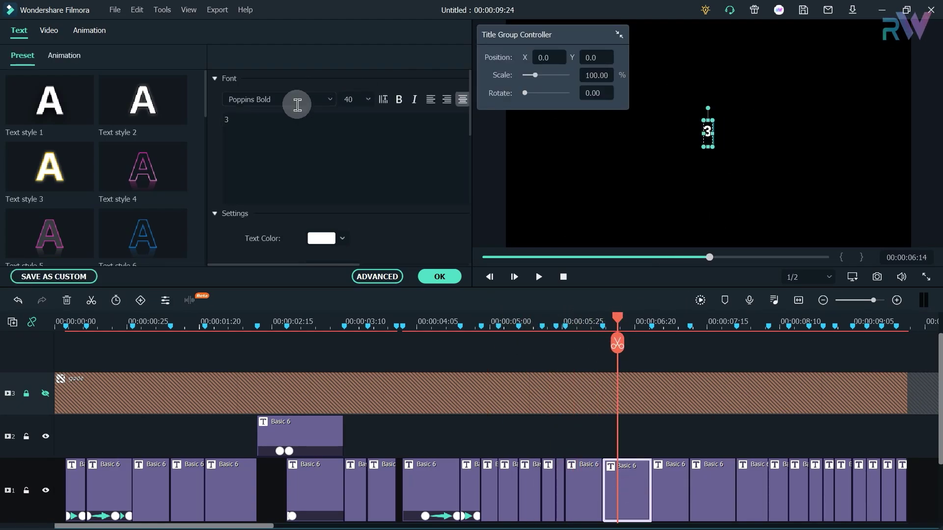
{"action": "left_click", "coordinate": [353, 99]}
{"action": "type", "text": "0"}
{"action": "left_click", "coordinate": [773, 158]}
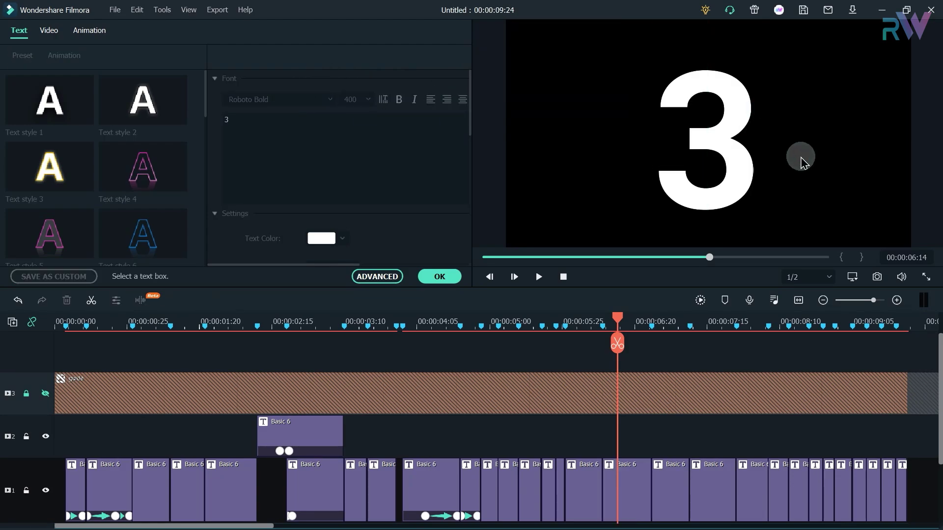
{"action": "double_click", "coordinate": [677, 118]}
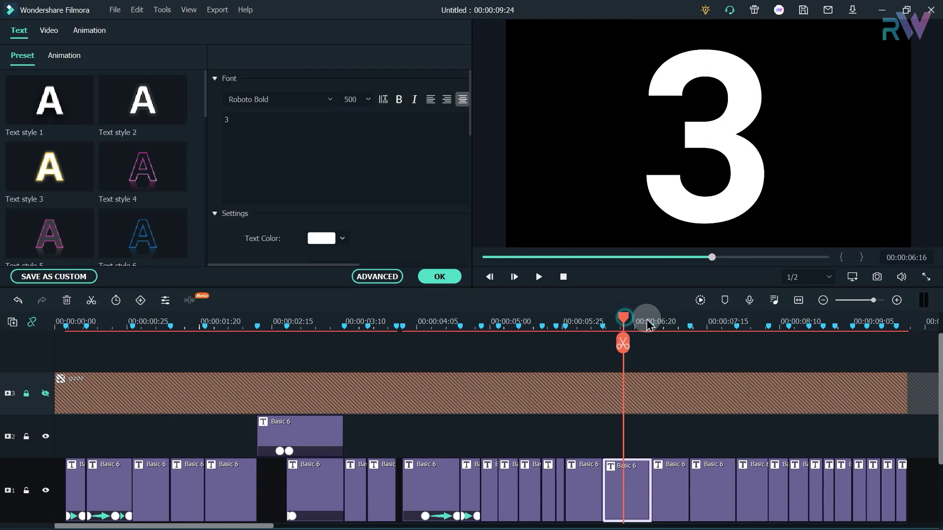
{"action": "left_click", "coordinate": [277, 102]}
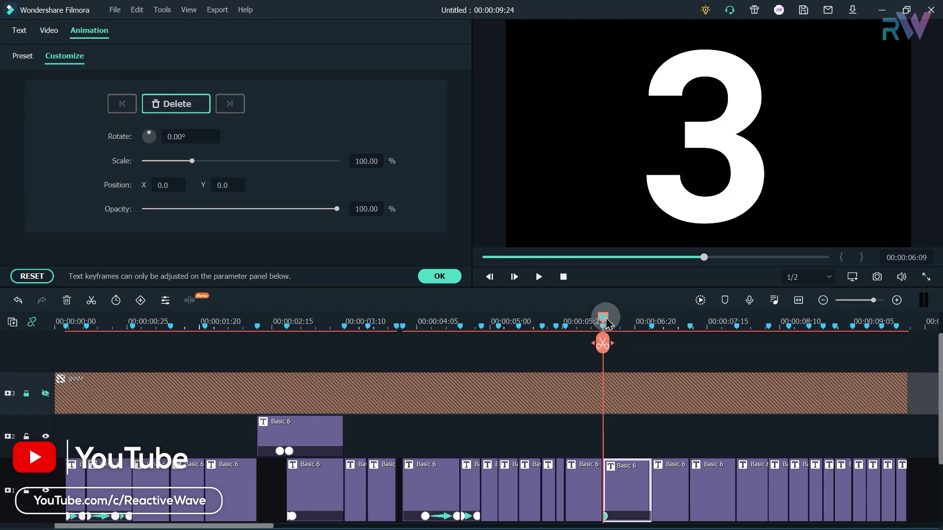
Step: Keyframe the '3' to start at 400% scale and shrink to nothing by its end
{"action": "left_click_drag", "start_coordinate": [605, 320], "coordinate": [652, 324]}
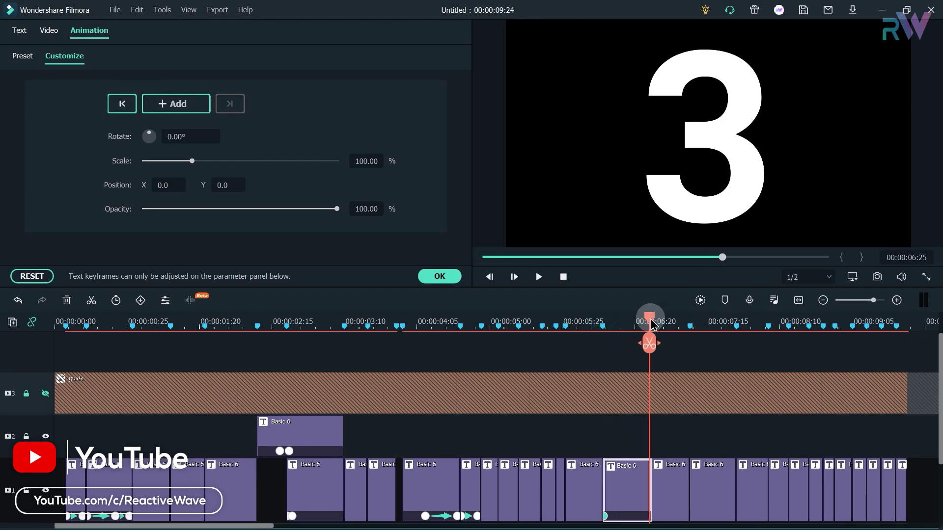
{"action": "left_click", "coordinate": [176, 103]}
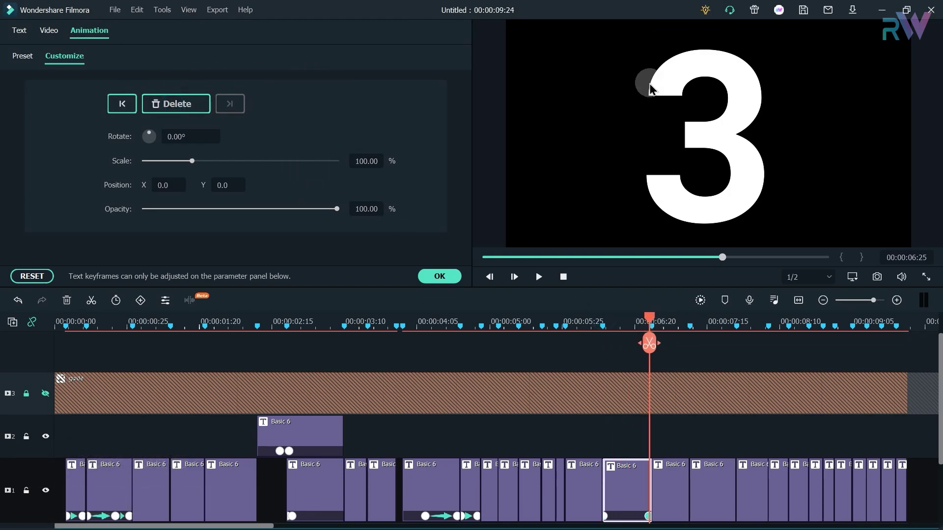
{"action": "left_click", "coordinate": [121, 103]}
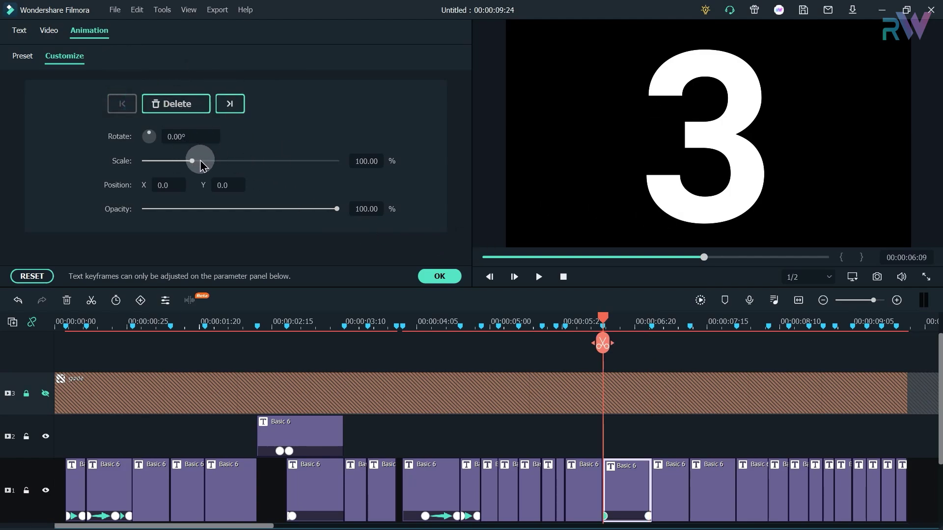
{"action": "left_click_drag", "start_coordinate": [192, 161], "coordinate": [361, 164]}
{"action": "left_click", "coordinate": [437, 93]}
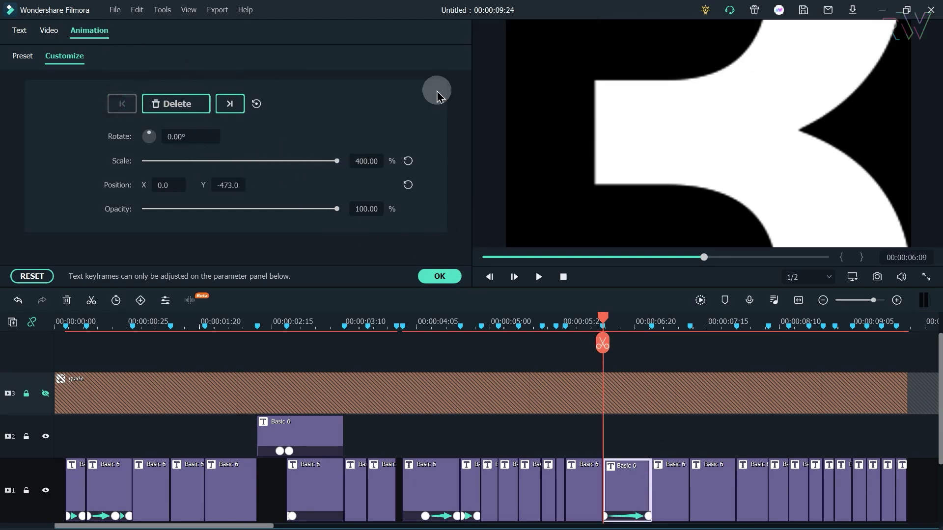
{"action": "left_click", "coordinate": [230, 104]}
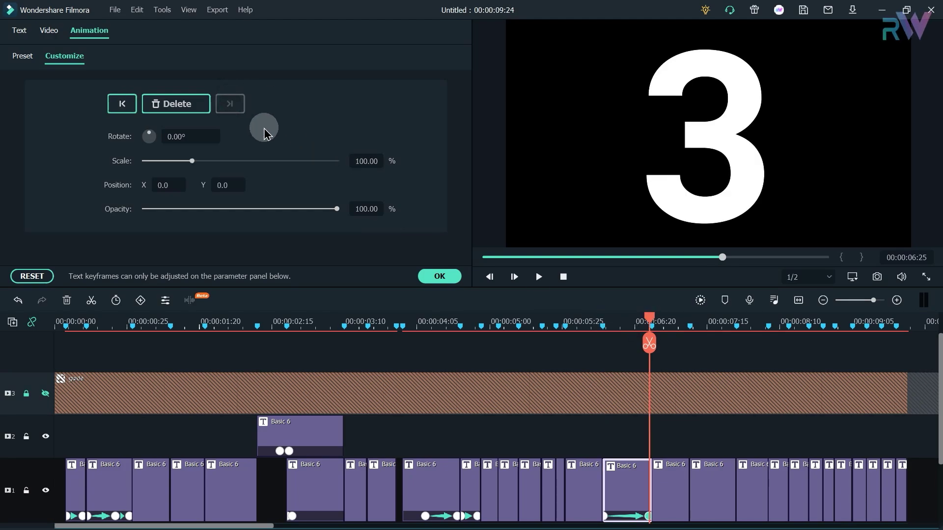
{"action": "left_click_drag", "start_coordinate": [192, 162], "coordinate": [150, 167]}
{"action": "left_click_drag", "start_coordinate": [225, 186], "coordinate": [227, 186]}
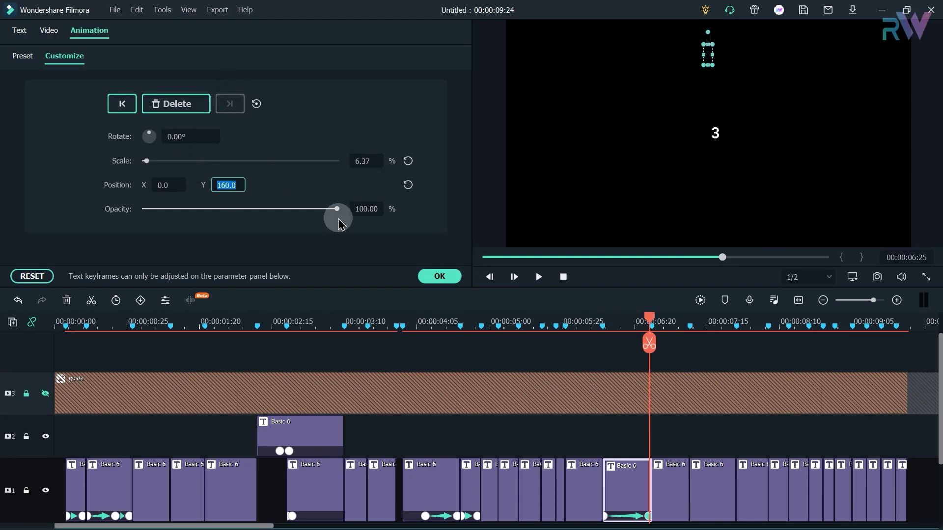
{"action": "left_click_drag", "start_coordinate": [147, 186], "coordinate": [169, 205]}
{"action": "left_click_drag", "start_coordinate": [146, 161], "coordinate": [145, 166]}
Step: Keyframe the '2' from 400% at Y -447 down to about 5% at X -23, Y 165
{"action": "left_click_drag", "start_coordinate": [649, 320], "coordinate": [686, 319]}
{"action": "left_click", "coordinate": [190, 105]}
{"action": "left_click", "coordinate": [114, 104]}
{"action": "left_click_drag", "start_coordinate": [227, 185], "coordinate": [223, 181]}
{"action": "left_click", "coordinate": [229, 104]}
{"action": "left_click_drag", "start_coordinate": [164, 161], "coordinate": [146, 160]}
{"action": "left_click_drag", "start_coordinate": [178, 188], "coordinate": [172, 189]}
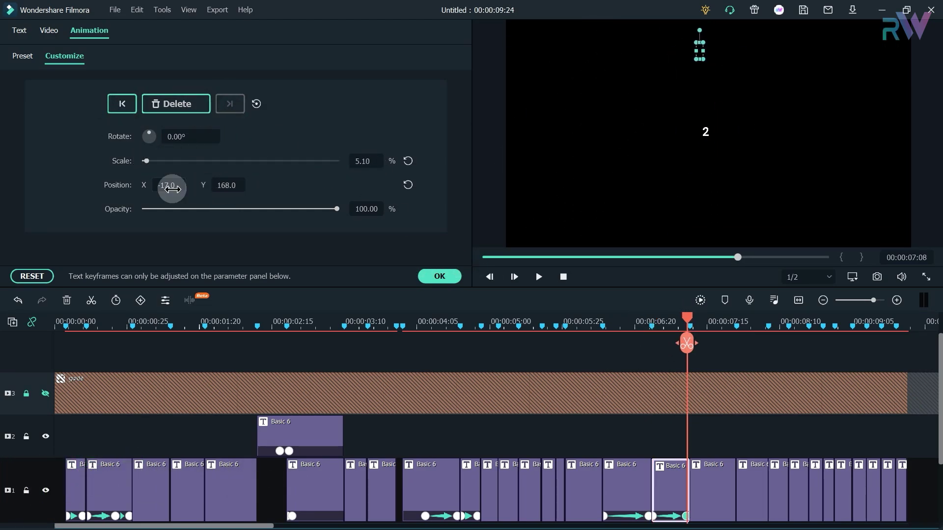
{"action": "type", "text": "-23"}
{"action": "key", "text": "Return"}
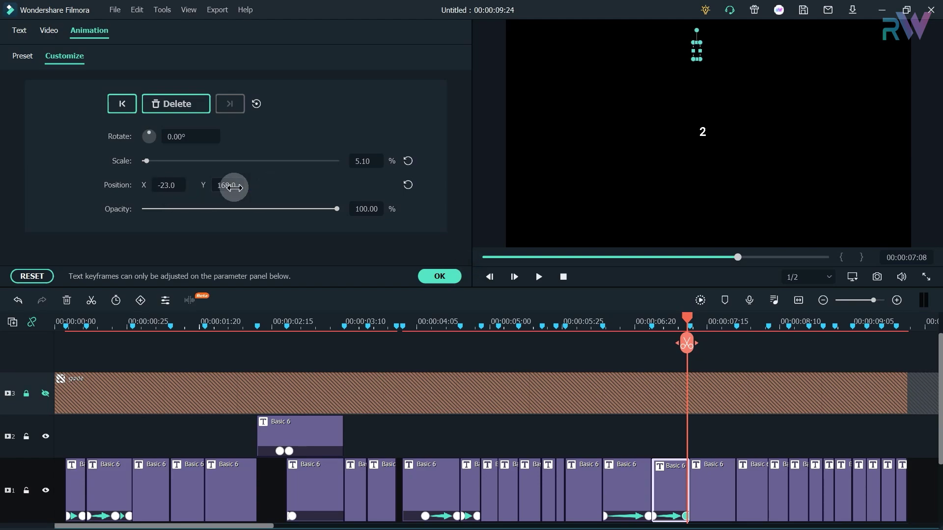
{"action": "type", "text": "165"}
{"action": "left_click", "coordinate": [712, 369]}
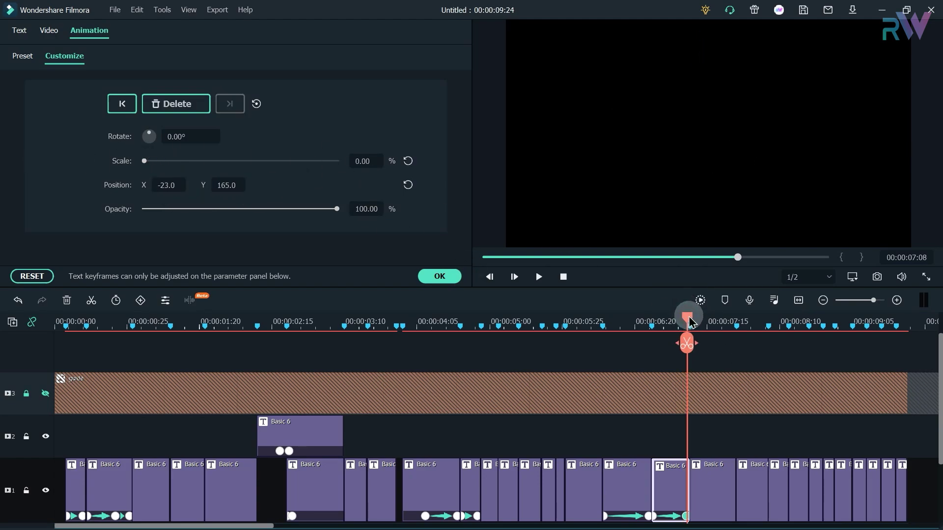
Step: Keyframe the '1' from vertical position -518 down to nothing at its end, X -37
{"action": "left_click", "coordinate": [690, 319]}
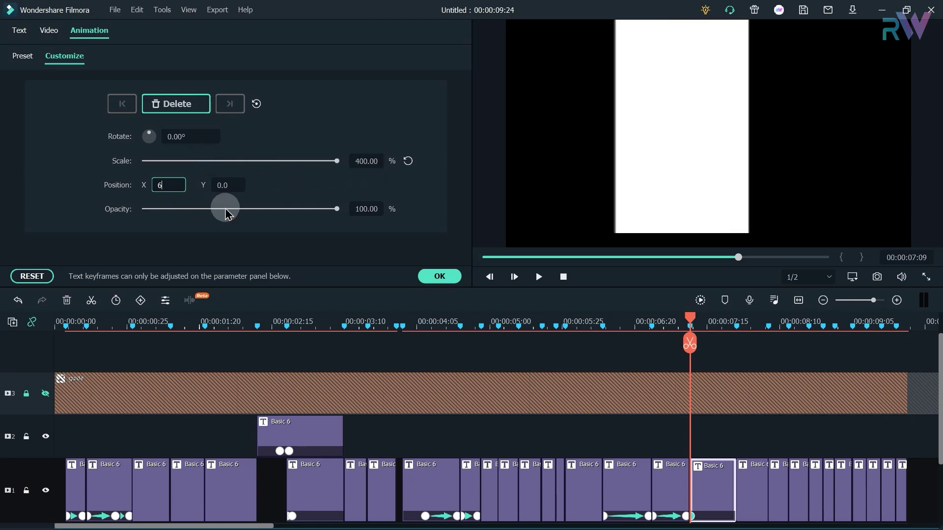
{"action": "type", "text": "66"}
{"action": "left_click", "coordinate": [256, 189]}
{"action": "type", "text": "-518"}
{"action": "left_click", "coordinate": [265, 191]}
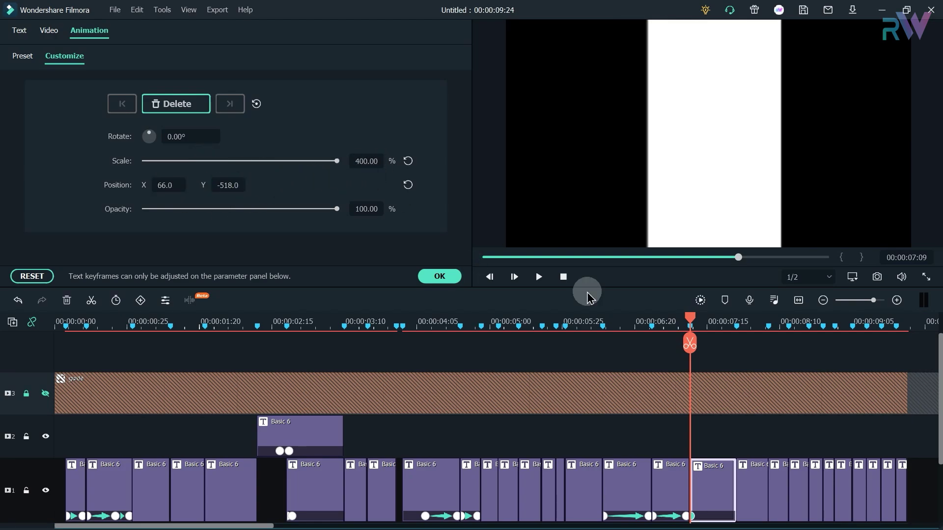
{"action": "left_click_drag", "start_coordinate": [690, 343], "coordinate": [734, 337]}
{"action": "left_click", "coordinate": [233, 190]}
{"action": "left_click_drag", "start_coordinate": [176, 169], "coordinate": [148, 161]}
{"action": "type", "text": "19"}
{"action": "left_click", "coordinate": [177, 186]}
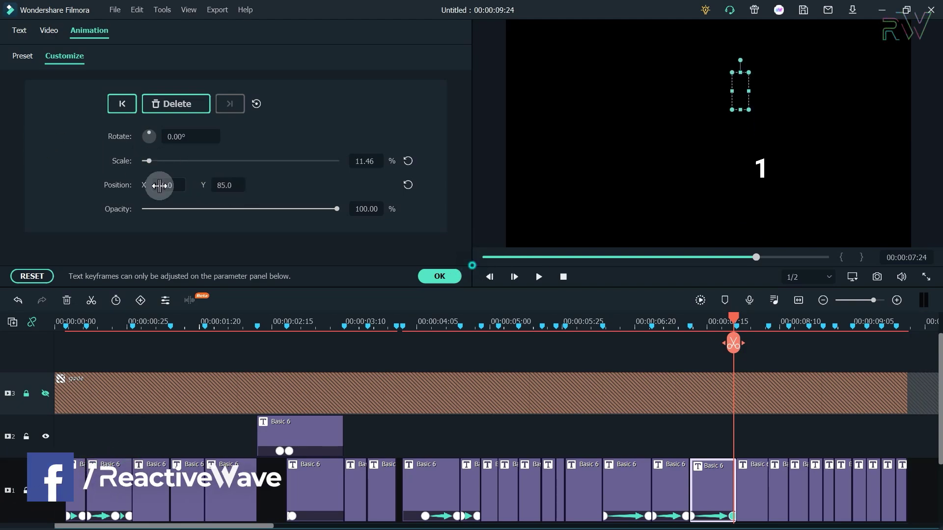
{"action": "type", "text": "-37"}
{"action": "left_click", "coordinate": [275, 188]}
{"action": "left_click_drag", "start_coordinate": [149, 161], "coordinate": [143, 161]}
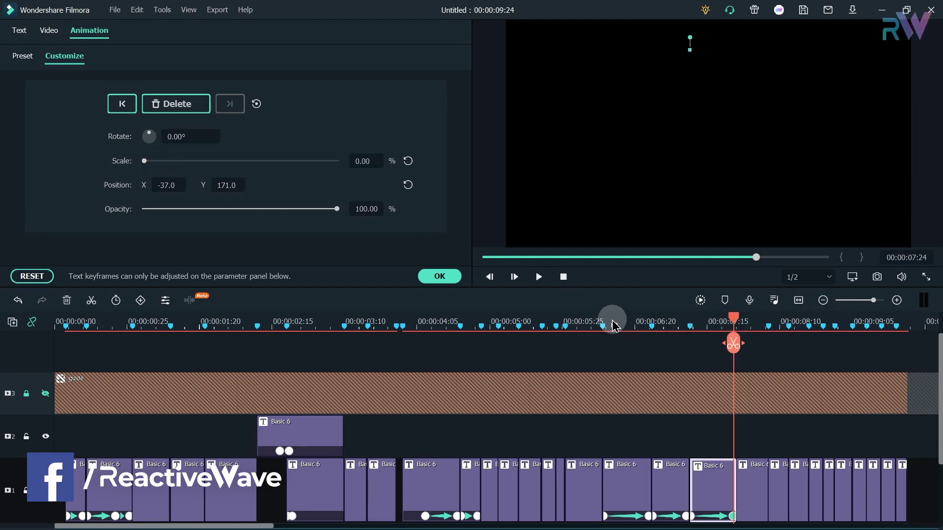
Step: Start the next word at 400% scale and adjust its vertical position
{"action": "left_click_drag", "start_coordinate": [735, 323], "coordinate": [738, 332]}
{"action": "left_click_drag", "start_coordinate": [191, 161], "coordinate": [420, 166]}
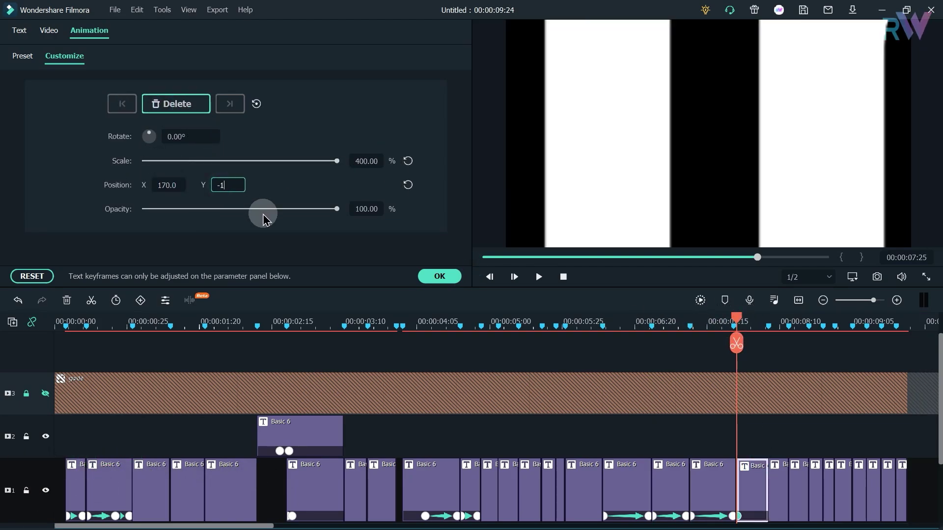
{"action": "left_click", "coordinate": [759, 176]}
{"action": "left_click_drag", "start_coordinate": [741, 320], "coordinate": [754, 322]}
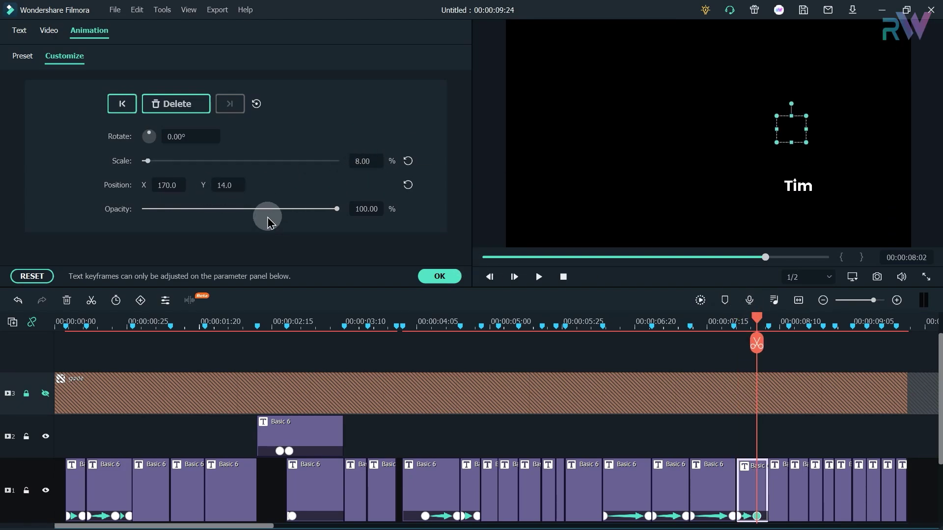
{"action": "left_click", "coordinate": [439, 276]}
Step: Centre the word 'Tim' in the frame using the guide overlay, then hide the guide again
{"action": "left_click", "coordinate": [45, 394]}
{"action": "left_click", "coordinate": [760, 389]}
{"action": "double_click", "coordinate": [747, 486]}
{"action": "left_click", "coordinate": [89, 30]}
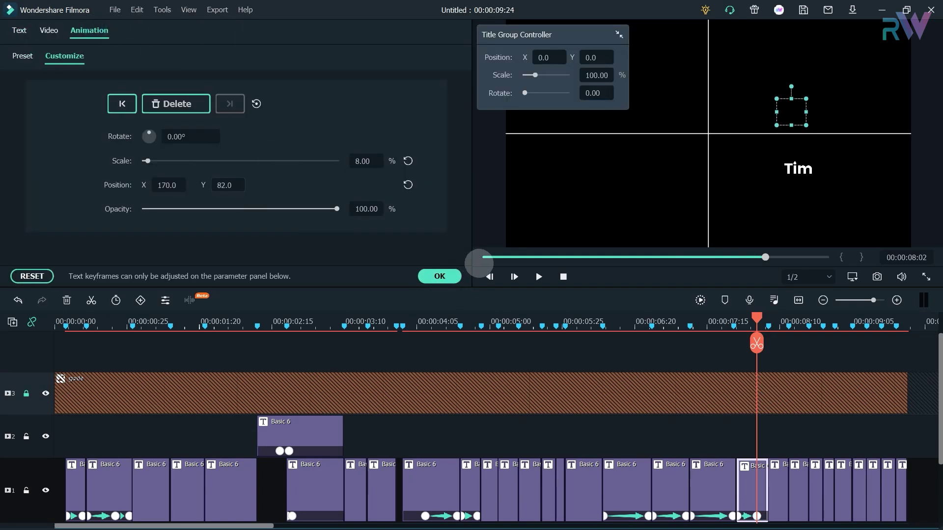
{"action": "left_click_drag", "start_coordinate": [475, 264], "coordinate": [464, 266]}
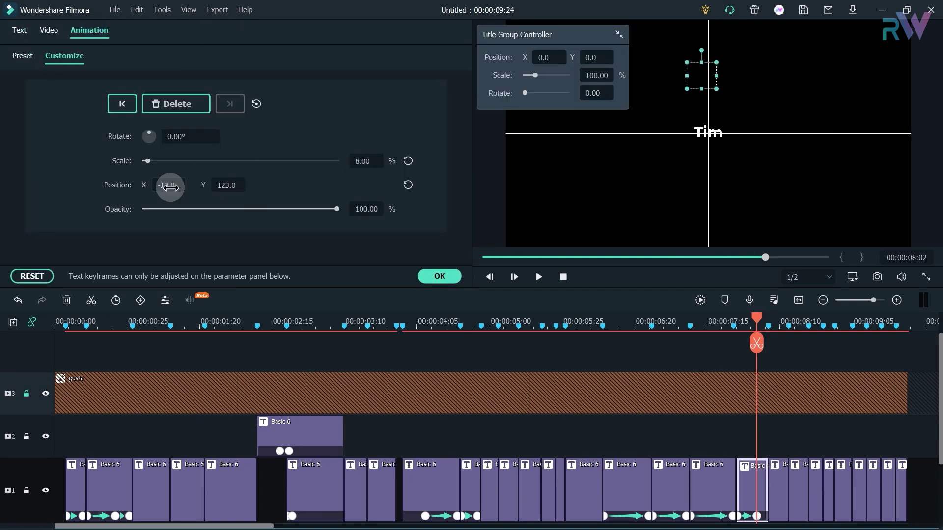
{"action": "left_click", "coordinate": [46, 393]}
{"action": "left_click_drag", "start_coordinate": [757, 344], "coordinate": [776, 343]}
Step: Step through the remaining word titles, type 'auditorium' into the last one, and scrub back to review
{"action": "key", "text": "Right"}
{"action": "key", "text": "Right"}
{"action": "key", "text": "Right"}
{"action": "key", "text": "Right"}
{"action": "key", "text": "Right"}
{"action": "key", "text": "Right"}
{"action": "key", "text": "Right"}
{"action": "key", "text": "Right"}
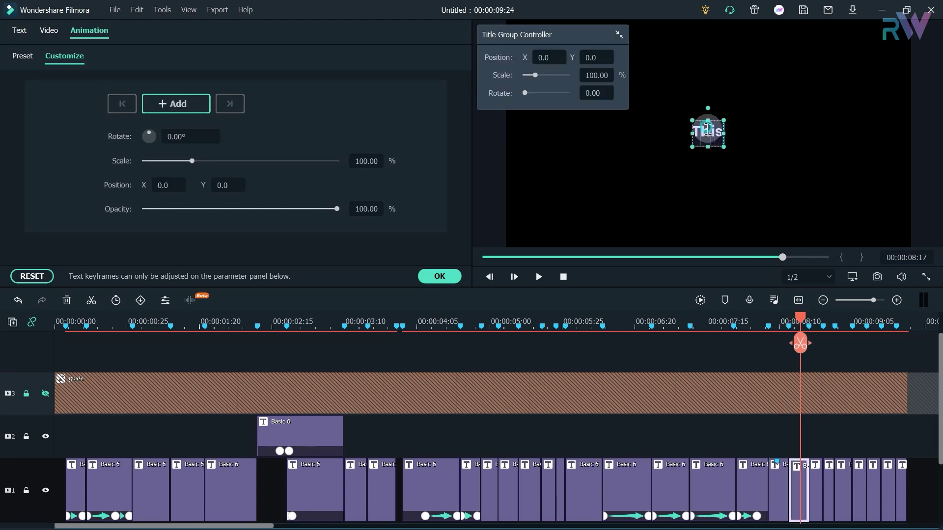
{"action": "left_click_drag", "start_coordinate": [800, 318], "coordinate": [838, 319]}
{"action": "left_click", "coordinate": [706, 133]}
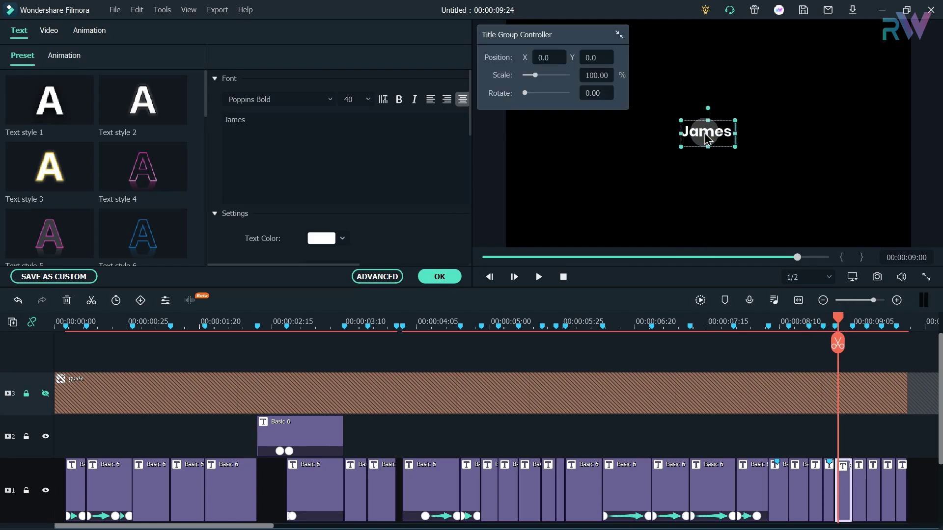
{"action": "left_click", "coordinate": [861, 438]}
{"action": "left_click", "coordinate": [718, 137]}
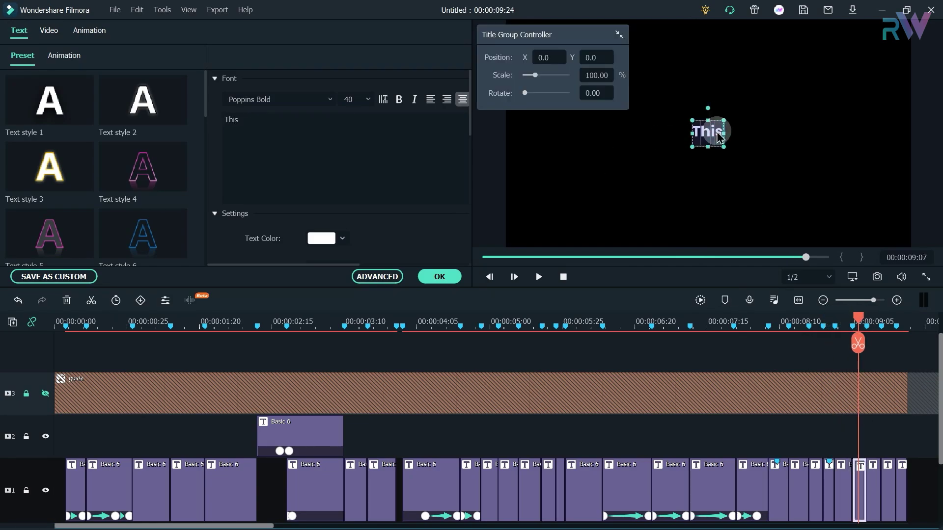
{"action": "key", "text": "Right"}
{"action": "key", "text": "Right"}
{"action": "key", "text": "Right"}
{"action": "key", "text": "Right"}
{"action": "key", "text": "Right"}
{"action": "key", "text": "Right"}
{"action": "left_click", "coordinate": [718, 137]}
{"action": "key", "text": "Right"}
{"action": "key", "text": "Right"}
{"action": "key", "text": "Right"}
{"action": "key", "text": "Right"}
{"action": "key", "text": "Right"}
{"action": "key", "text": "Right"}
{"action": "key", "text": "Right"}
{"action": "key", "text": "Right"}
{"action": "left_click", "coordinate": [718, 135]}
{"action": "type", "text": "auditorium"}
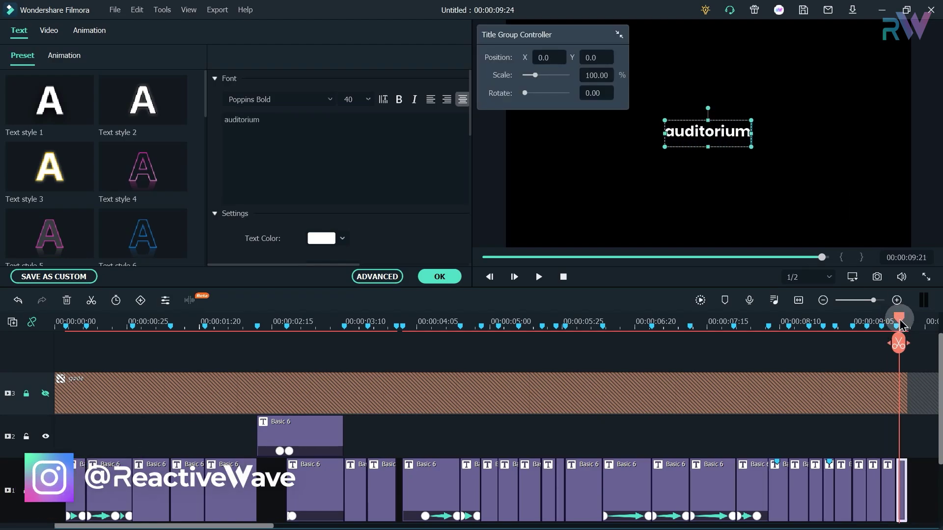
{"action": "left_click_drag", "start_coordinate": [899, 318], "coordinate": [849, 321]}
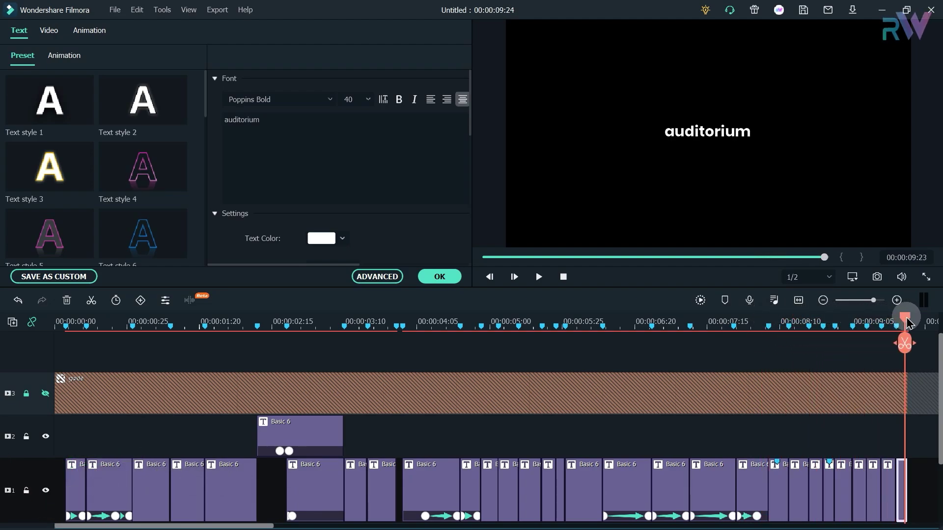
{"action": "mouse_move", "coordinate": [907, 324]}
{"action": "left_mouse_down"}
{"action": "mouse_move", "coordinate": [562, 290]}
{"action": "mouse_move", "coordinate": [903, 308]}
{"action": "left_mouse_up"}
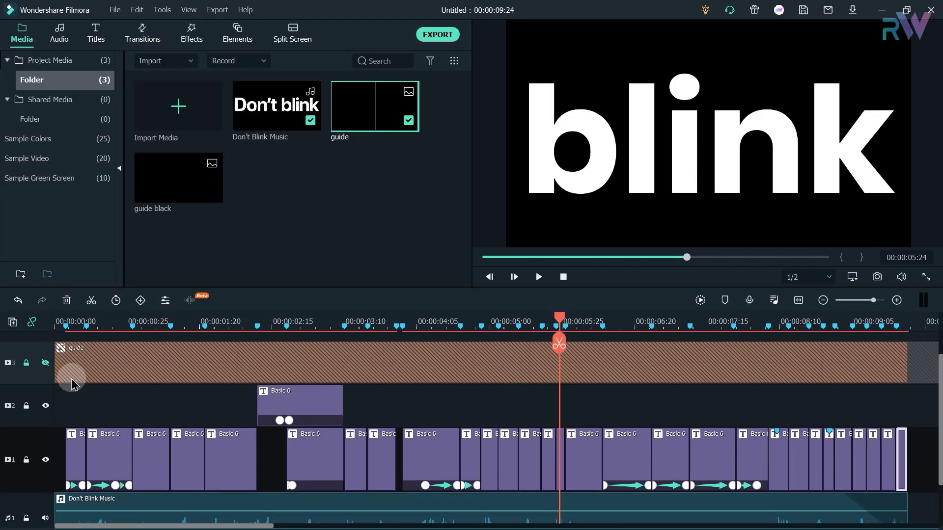
Step: Delete the guide clip and move all title clips up a track
{"action": "left_click", "coordinate": [45, 363]}
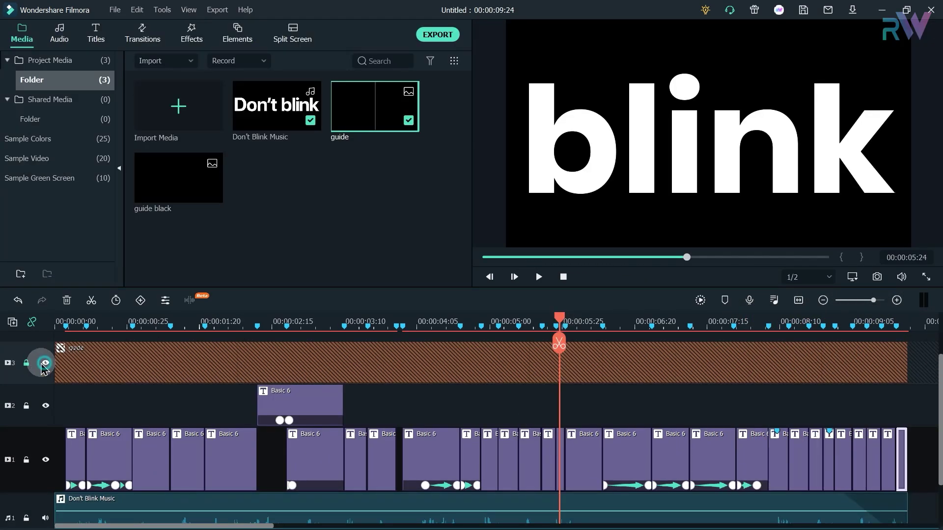
{"action": "left_click", "coordinate": [77, 368]}
{"action": "key", "text": "Delete"}
{"action": "left_click_drag", "start_coordinate": [906, 398], "coordinate": [105, 364]}
Step: Add a Basic 6 title on the bottom track, extended to the video's end
{"action": "left_click", "coordinate": [96, 35]}
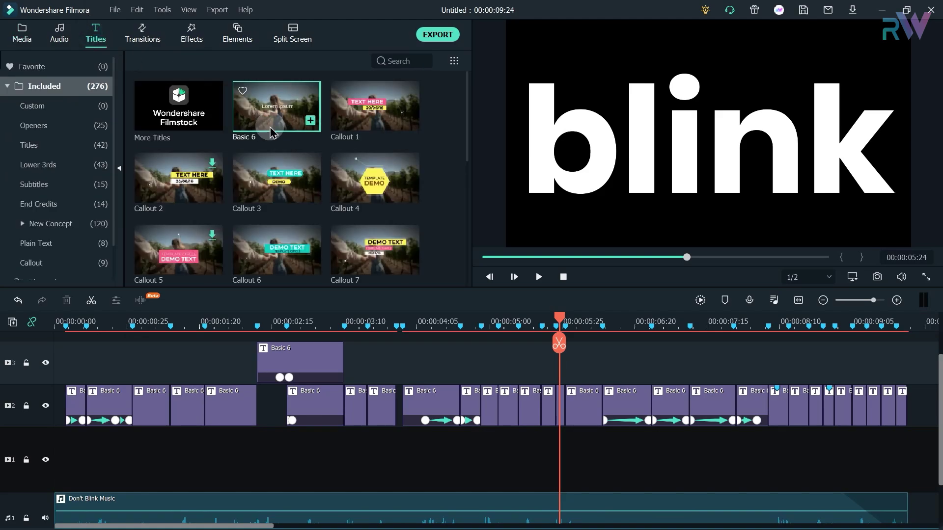
{"action": "left_click_drag", "start_coordinate": [265, 128], "coordinate": [20, 477]}
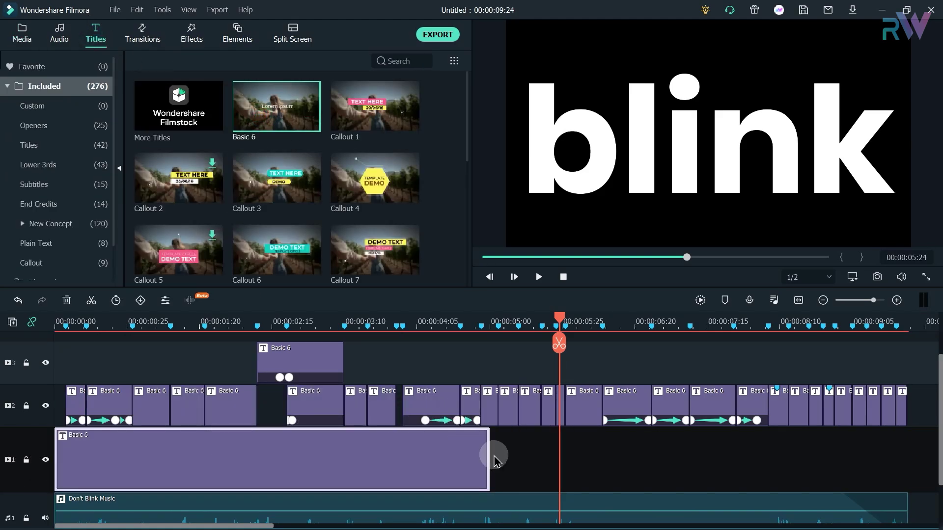
{"action": "left_click_drag", "start_coordinate": [491, 455], "coordinate": [907, 454]}
{"action": "double_click", "coordinate": [568, 451]}
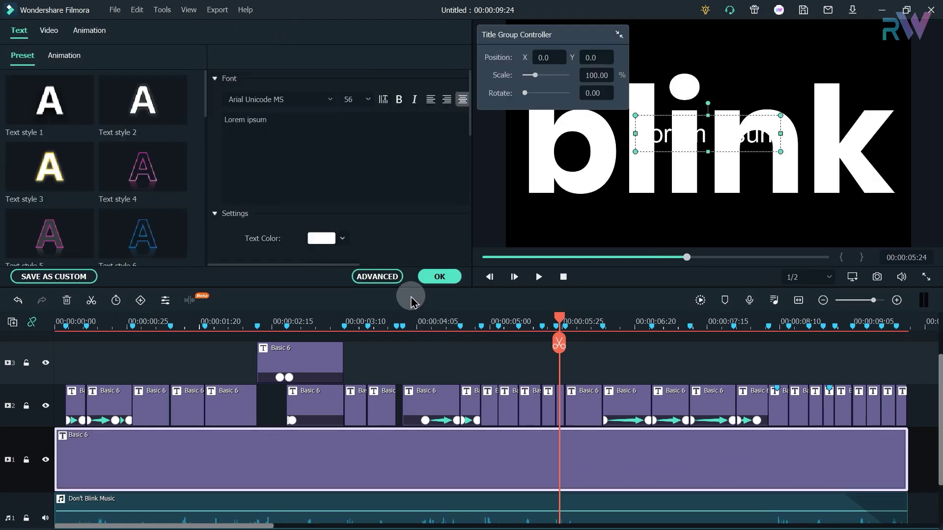
Step: Replace the Lorem ipsum text with a rectangle shape filled with colour 111111
{"action": "left_click", "coordinate": [366, 276]}
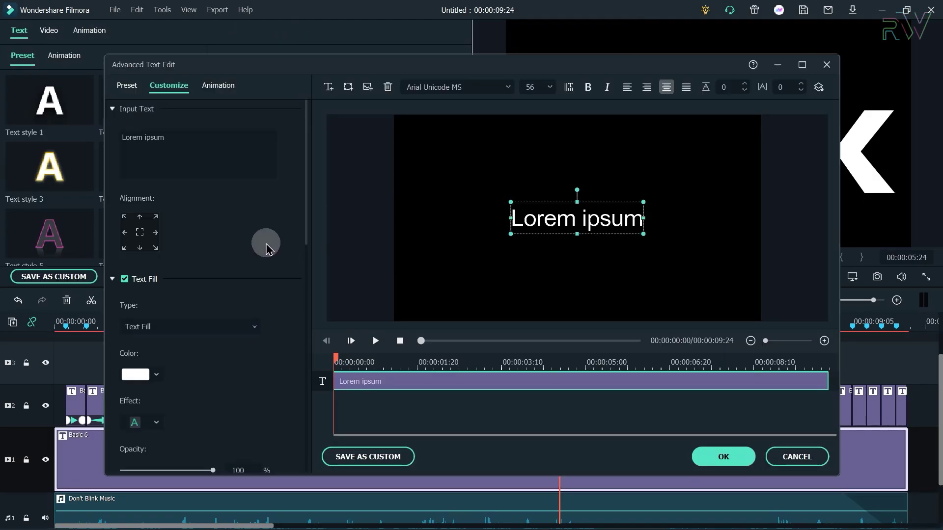
{"action": "left_click", "coordinate": [383, 91]}
{"action": "left_click", "coordinate": [349, 87]}
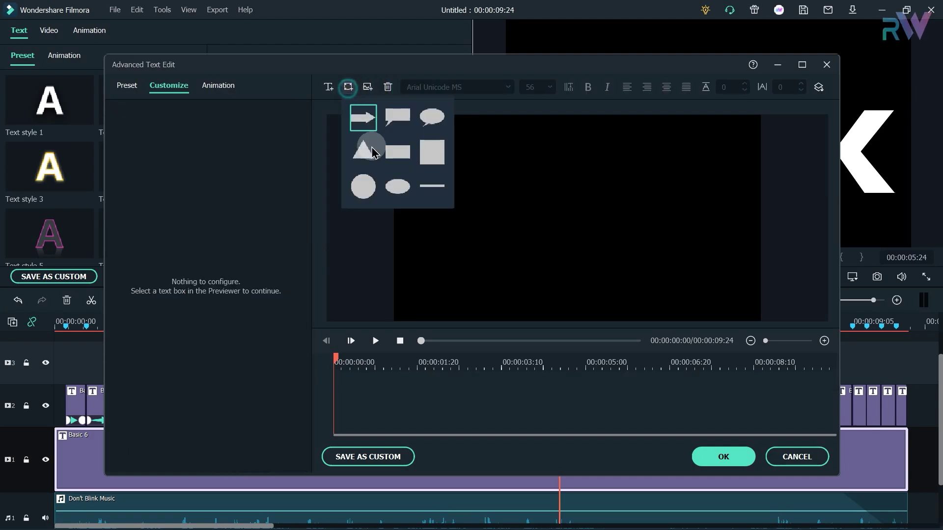
{"action": "left_click", "coordinate": [395, 155]}
{"action": "left_click", "coordinate": [113, 278]}
{"action": "left_click", "coordinate": [111, 333]}
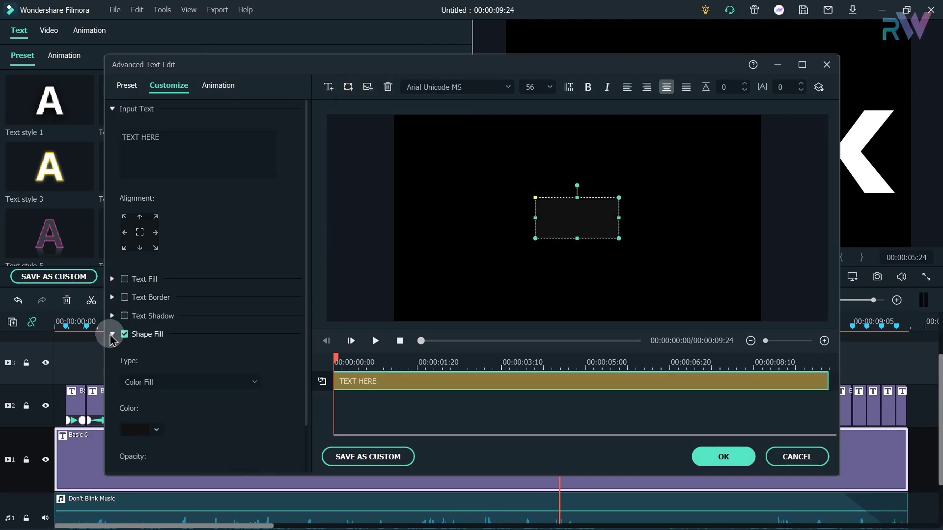
{"action": "scroll", "coordinate": [128, 344], "scroll_direction": "down", "scroll_amount": 1}
{"action": "left_click", "coordinate": [131, 375]}
{"action": "left_click", "coordinate": [154, 465]}
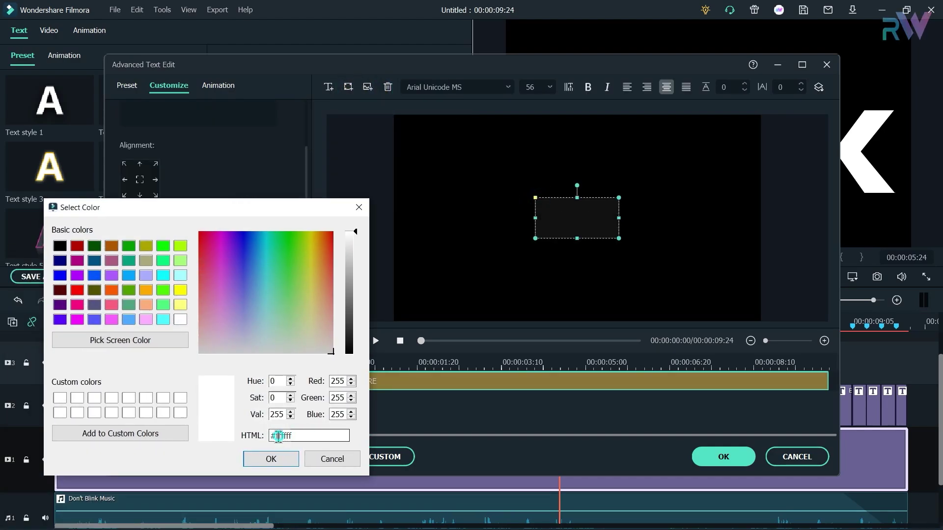
{"action": "type", "text": "111111"}
{"action": "left_click", "coordinate": [292, 457]}
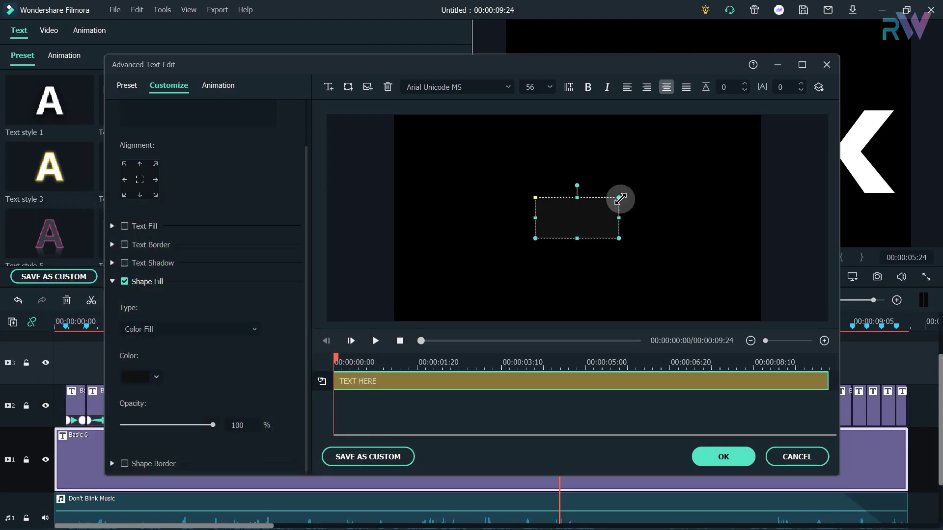
Step: Stretch the rectangle to all four frame edges and apply it
{"action": "left_click_drag", "start_coordinate": [619, 198], "coordinate": [707, 126]}
{"action": "left_click_drag", "start_coordinate": [566, 139], "coordinate": [570, 107]}
{"action": "left_click_drag", "start_coordinate": [716, 185], "coordinate": [795, 187]}
{"action": "left_click_drag", "start_coordinate": [441, 185], "coordinate": [368, 186]}
{"action": "left_click_drag", "start_coordinate": [572, 264], "coordinate": [604, 347]}
{"action": "left_click", "coordinate": [723, 456]}
Step: Add the Cinema 21:9 effect on a new top track and stretch it across the whole video
{"action": "left_click", "coordinate": [439, 276]}
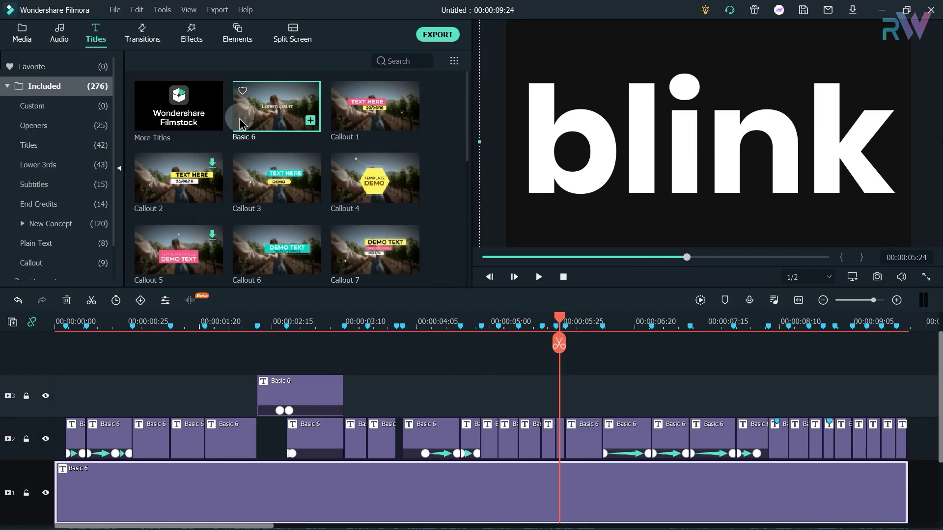
{"action": "left_click", "coordinate": [190, 38]}
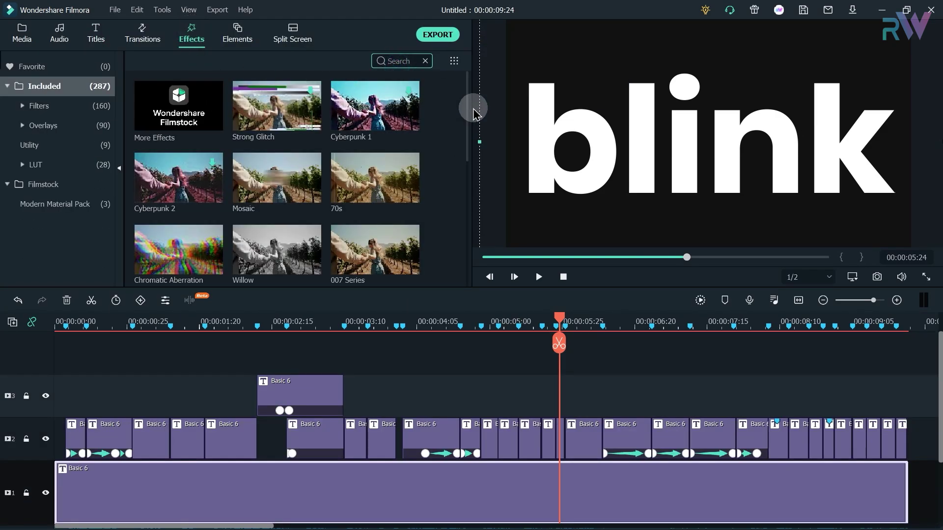
{"action": "type", "text": "21"}
{"action": "left_click_drag", "start_coordinate": [152, 120], "coordinate": [27, 360]}
{"action": "left_click_drag", "start_coordinate": [488, 386], "coordinate": [907, 411]}
Step: Split the background title clip just before and just after the blink moment, around 05:24
{"action": "scroll", "coordinate": [580, 381], "scroll_direction": "down", "scroll_amount": 3}
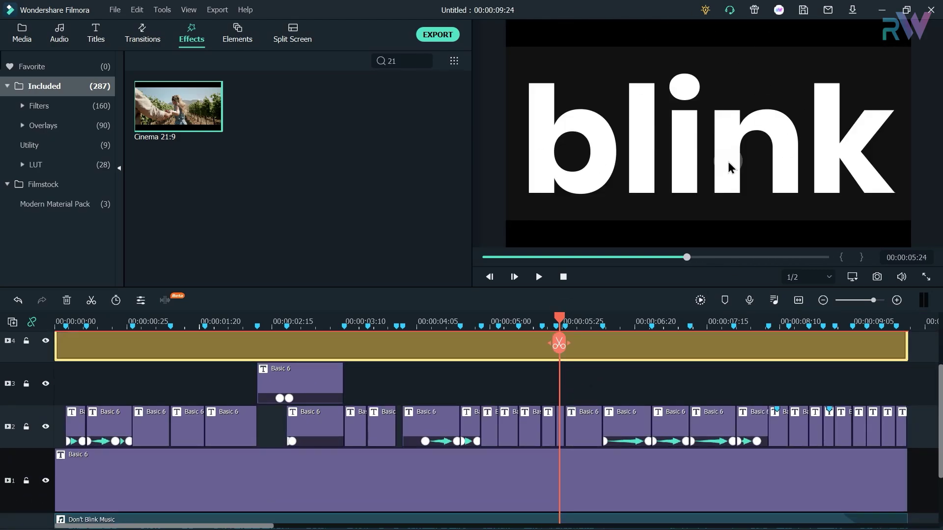
{"action": "scroll", "coordinate": [607, 397], "scroll_direction": "down", "scroll_amount": 1}
{"action": "right_click", "coordinate": [557, 478]}
{"action": "left_click", "coordinate": [574, 274]}
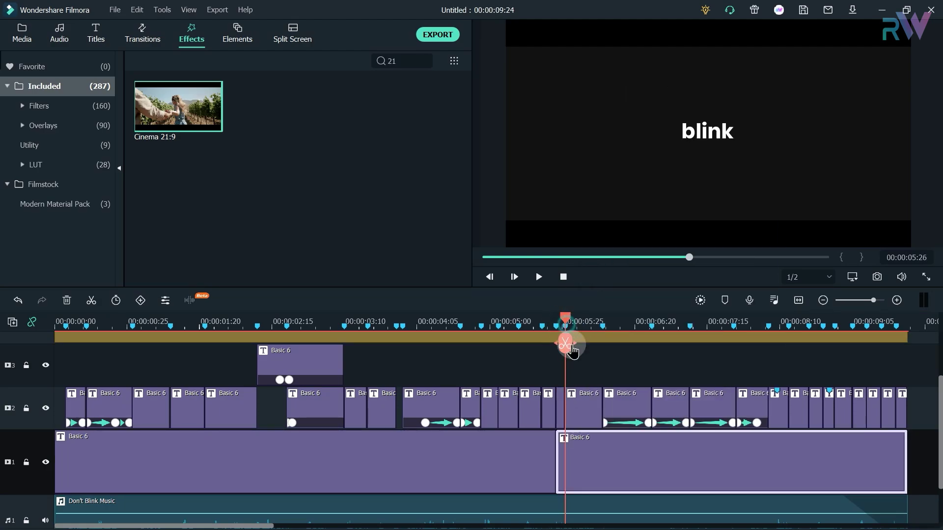
{"action": "left_click", "coordinate": [570, 322]}
Step: Change the short background piece's shape fill to white
{"action": "double_click", "coordinate": [568, 437]}
{"action": "left_click", "coordinate": [379, 273]}
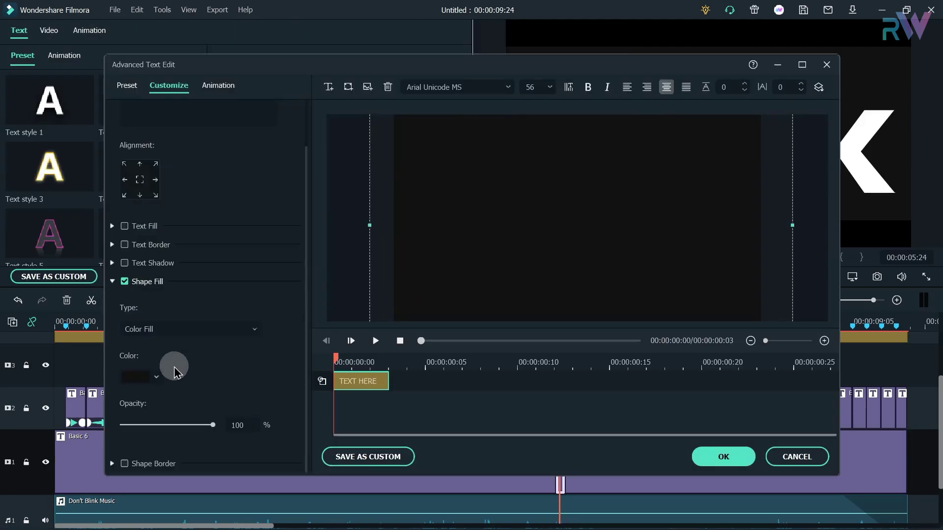
{"action": "left_click", "coordinate": [156, 362]}
{"action": "left_click", "coordinate": [232, 514]}
{"action": "left_click", "coordinate": [724, 457]}
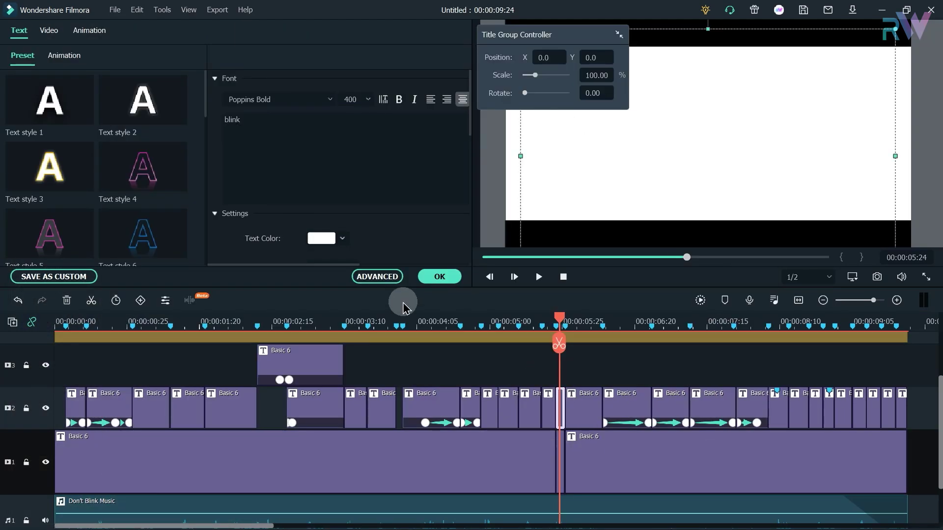
Step: Make the 'blink' word's text colour black
{"action": "left_click", "coordinate": [379, 274]}
{"action": "left_click", "coordinate": [112, 278]}
{"action": "left_click", "coordinate": [147, 373]}
{"action": "left_click", "coordinate": [130, 442]}
{"action": "left_click", "coordinate": [723, 457]}
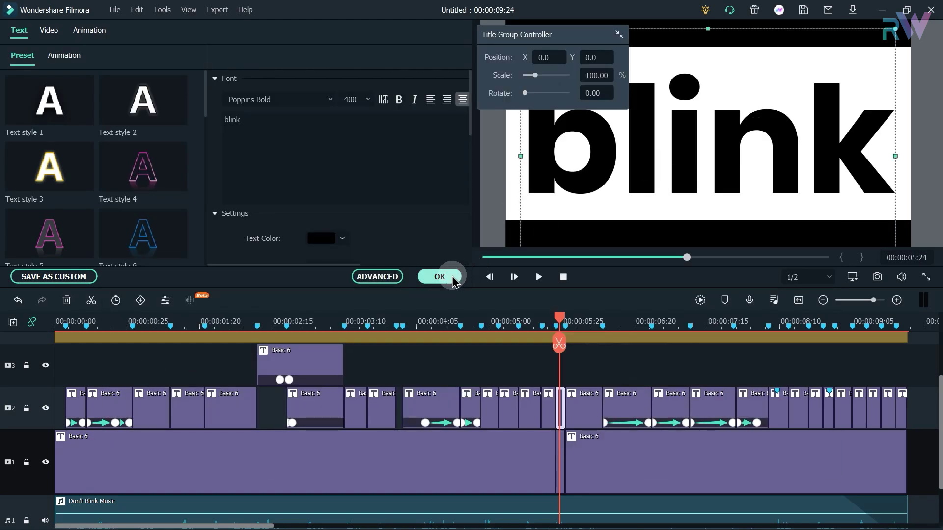
{"action": "left_click", "coordinate": [436, 275]}
Step: Scrub through the inverted blink section to review the black-on-white result
{"action": "left_click", "coordinate": [511, 324]}
{"action": "left_click_drag", "start_coordinate": [530, 330], "coordinate": [635, 328]}
{"action": "scroll", "coordinate": [521, 408], "scroll_direction": "up", "scroll_amount": 1}
{"action": "key", "text": "Home"}
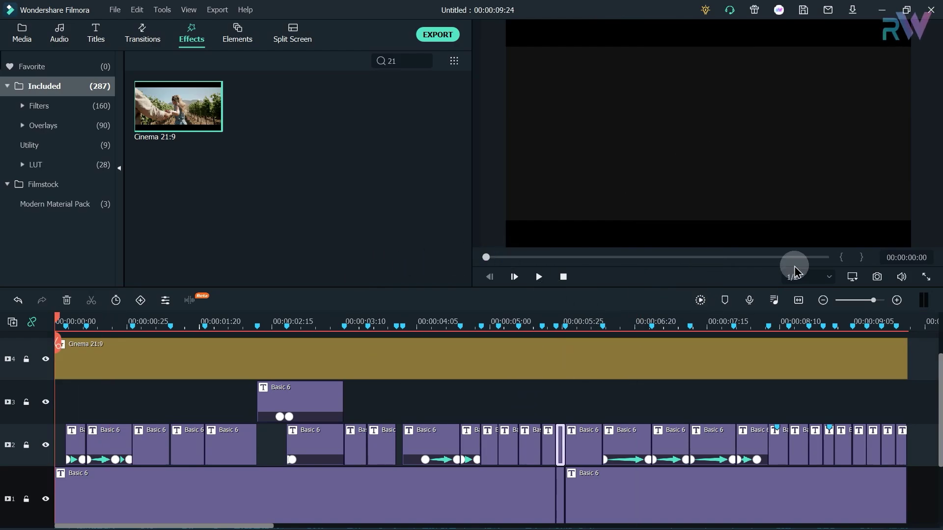